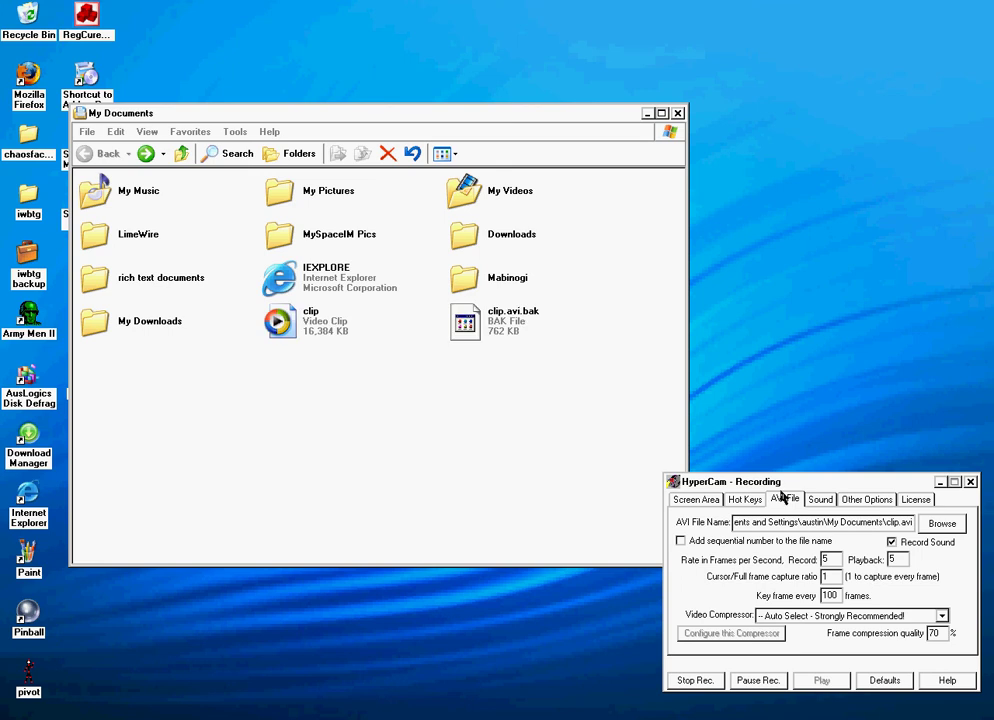
# - Minimize My Documents, close the Recording Control window and hide HyperCam
pyautogui.click(647, 114)
pyautogui.rightClick(616, 242)
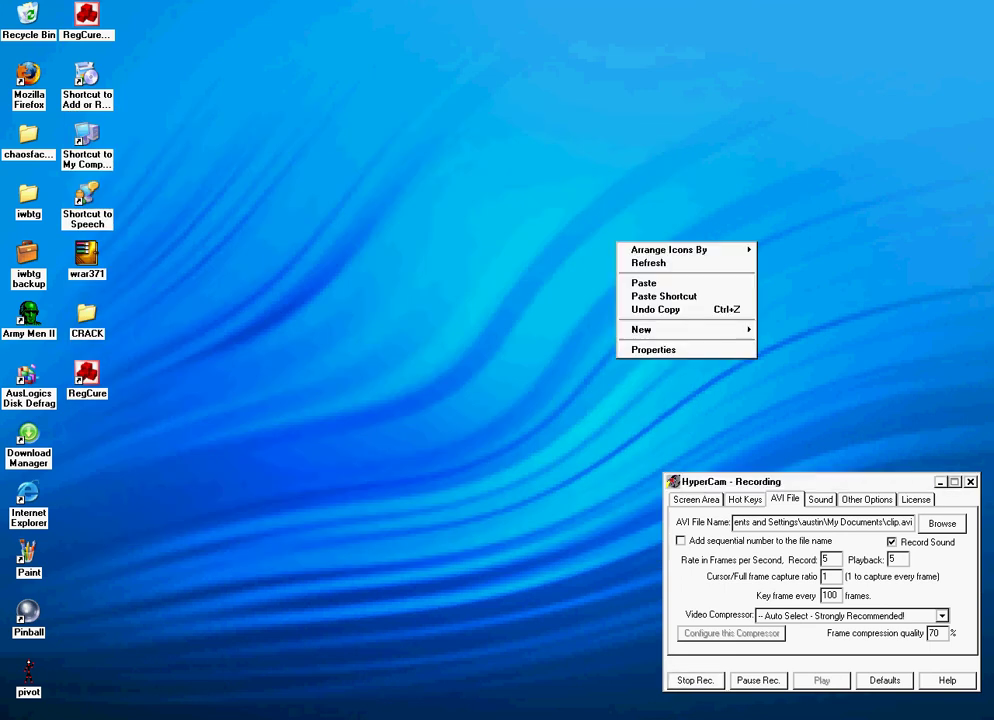
pyautogui.click(383, 553)
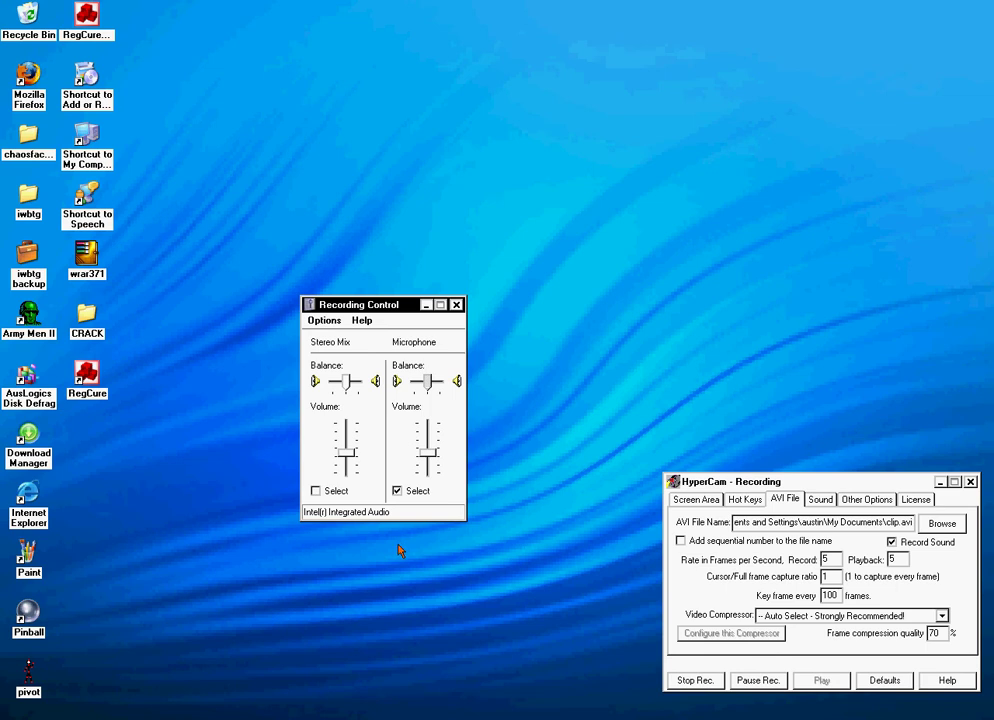
pyautogui.click(456, 305)
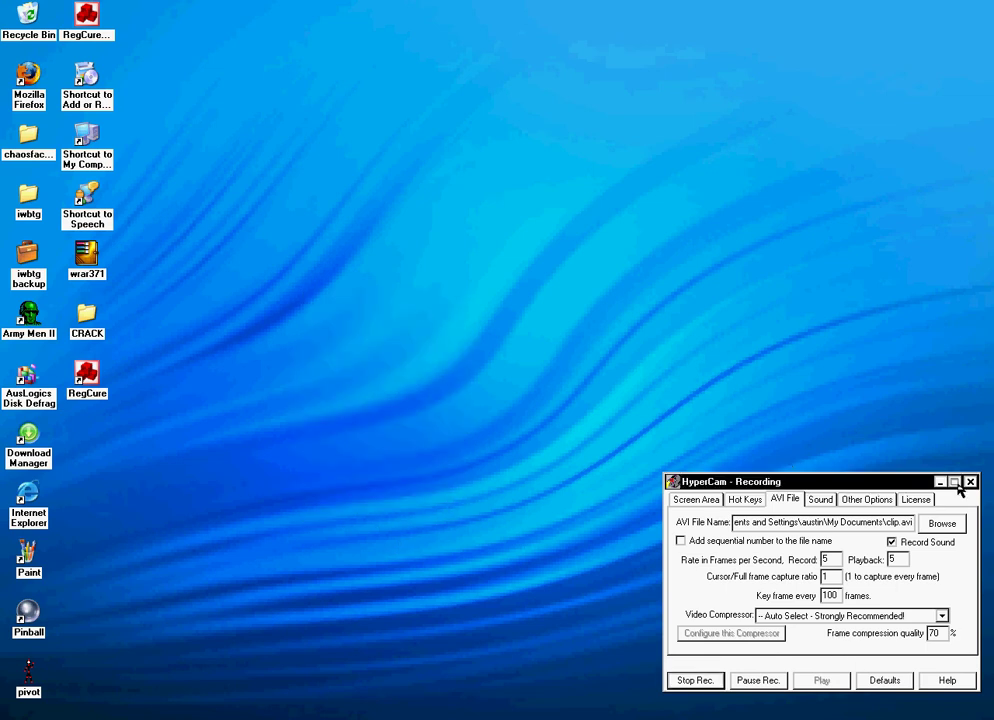
pyautogui.click(940, 483)
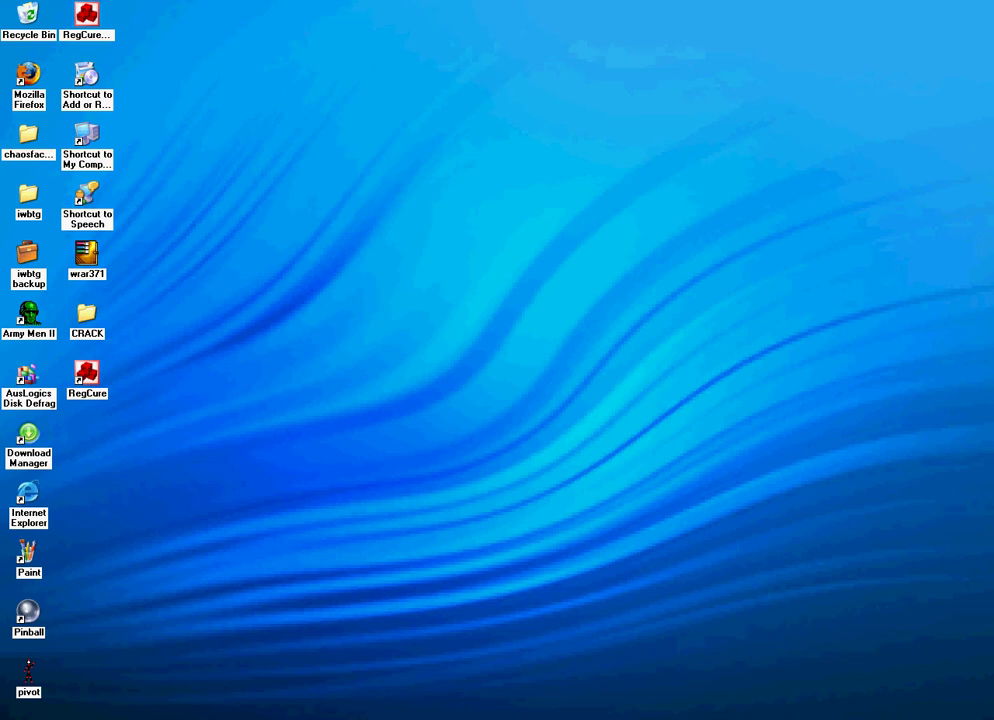
# - Bring My Documents back and close it, leaving only the bare desktop
pyautogui.hotkey('alt', 'Tab')
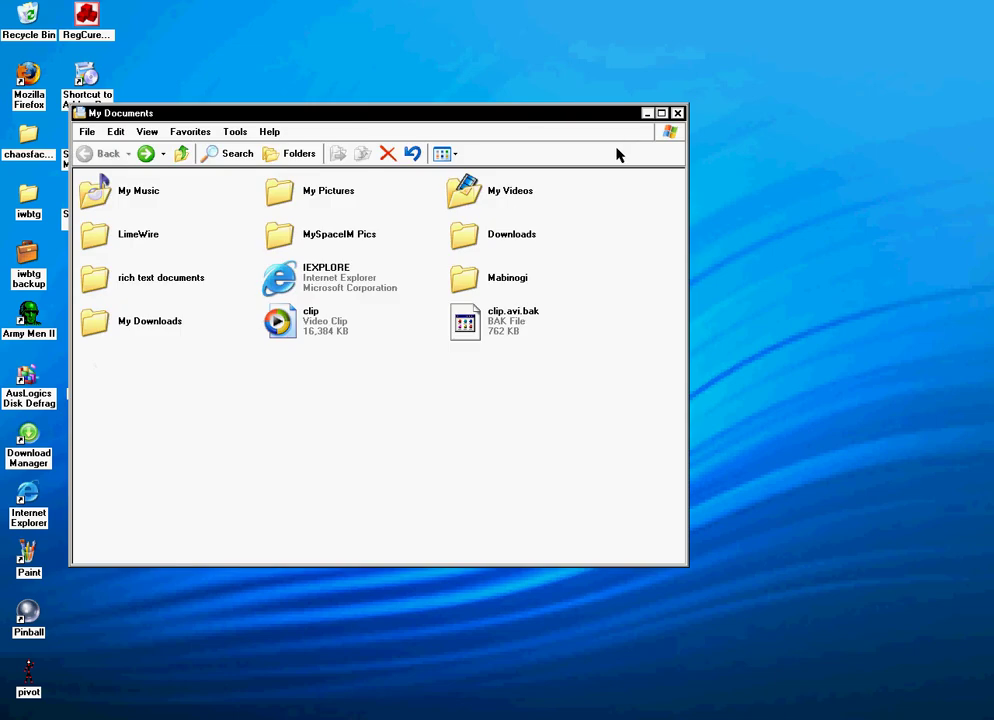
pyautogui.click(678, 114)
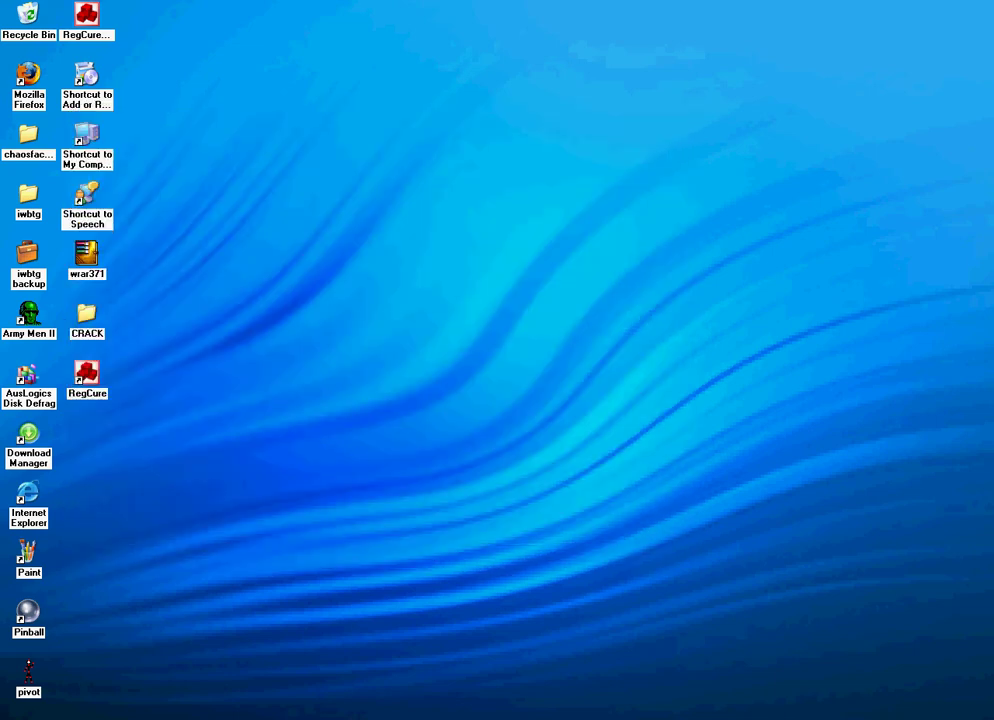
pyautogui.press('super')
pyautogui.click(481, 616)
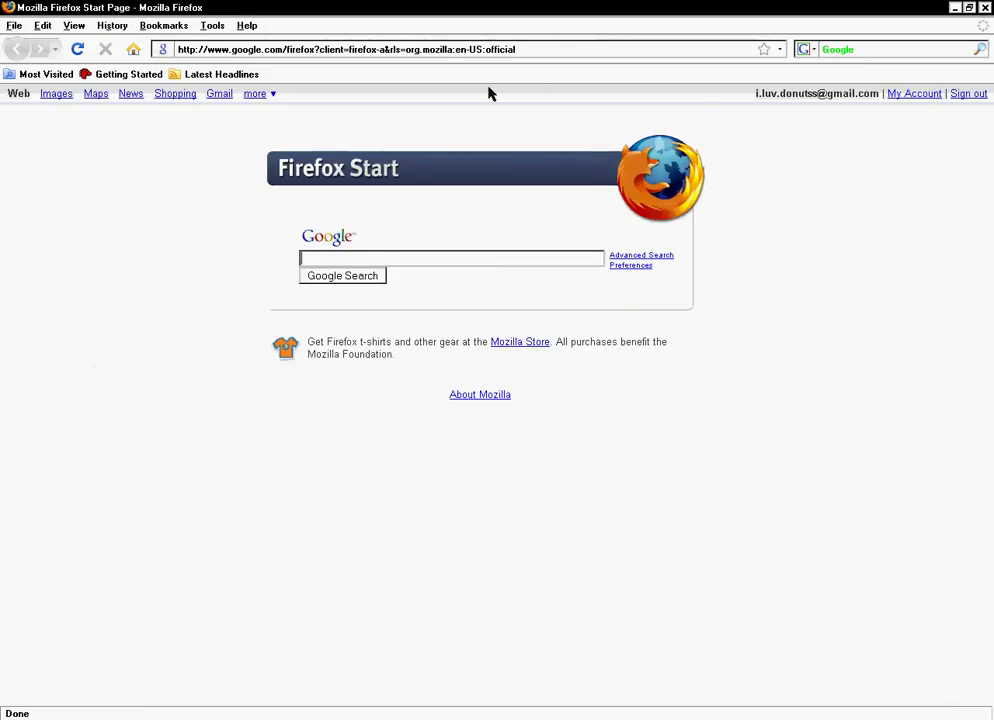
# - Load the RapidShare RegCure crack page via 'ra', choose Free user, then close Firefox
pyautogui.click(560, 52)
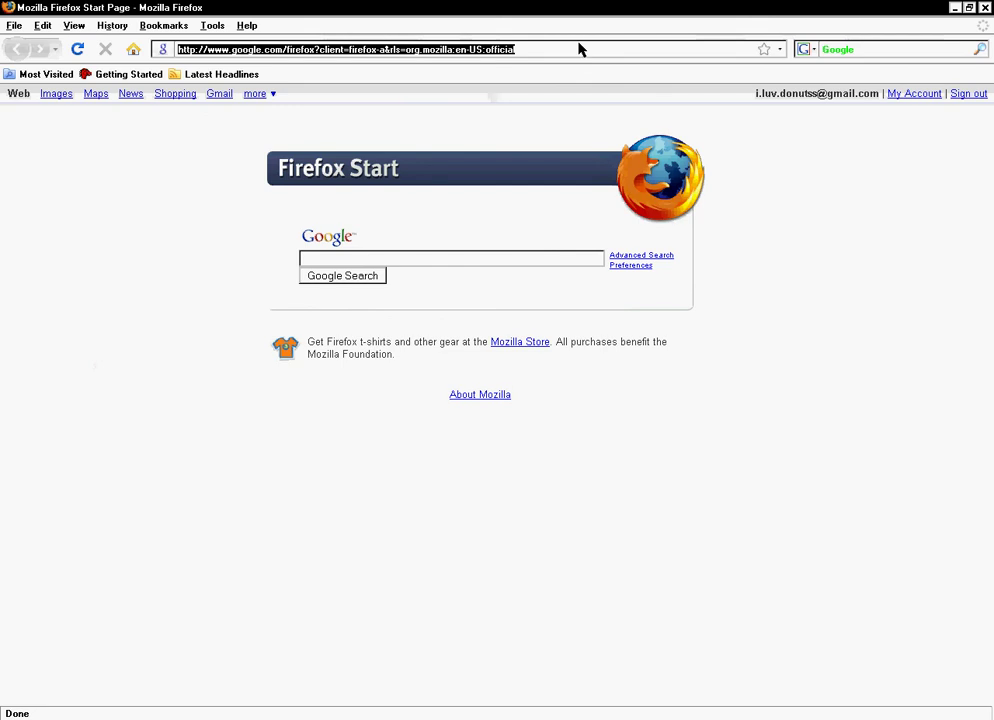
pyautogui.click(571, 51)
pyautogui.tripleClick(311, 49)
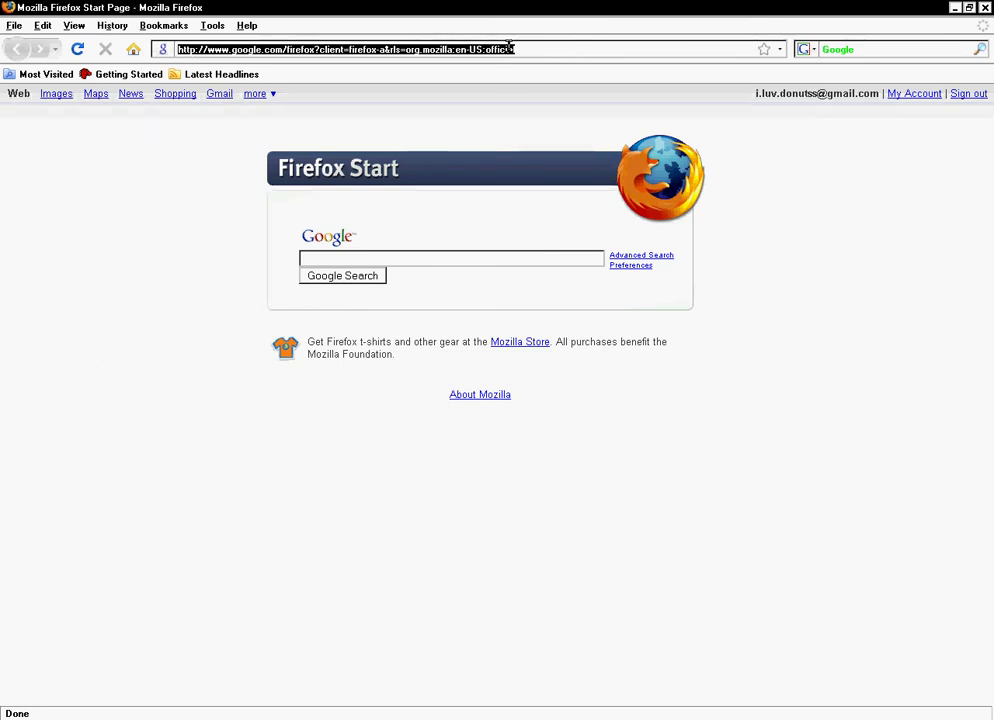
pyautogui.write('ra')
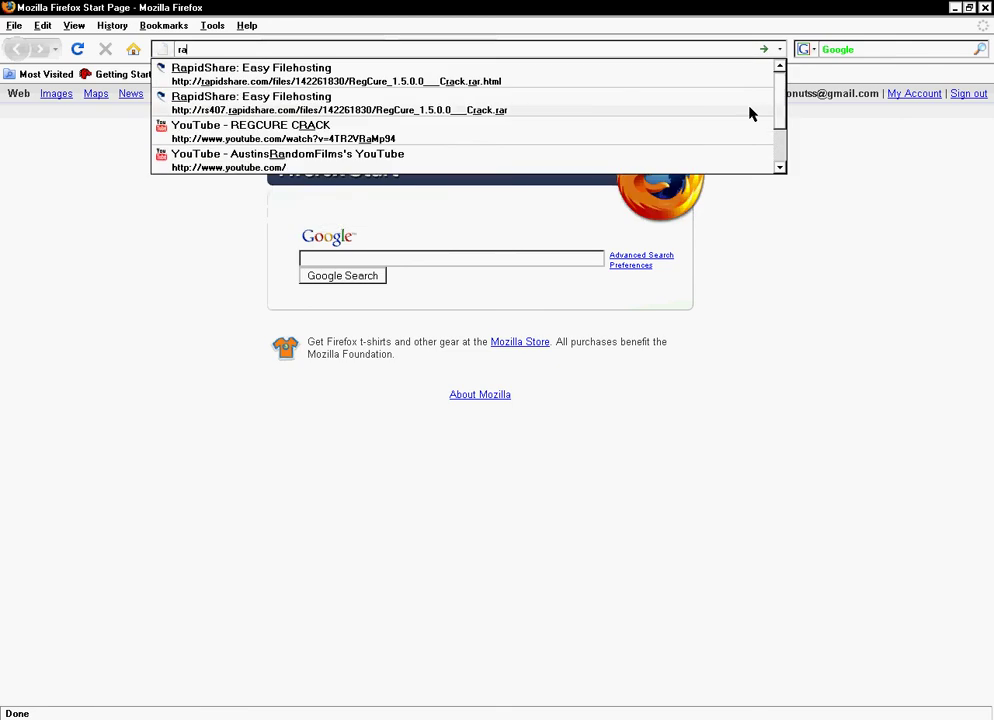
pyautogui.press('Down')
pyautogui.press('Return')
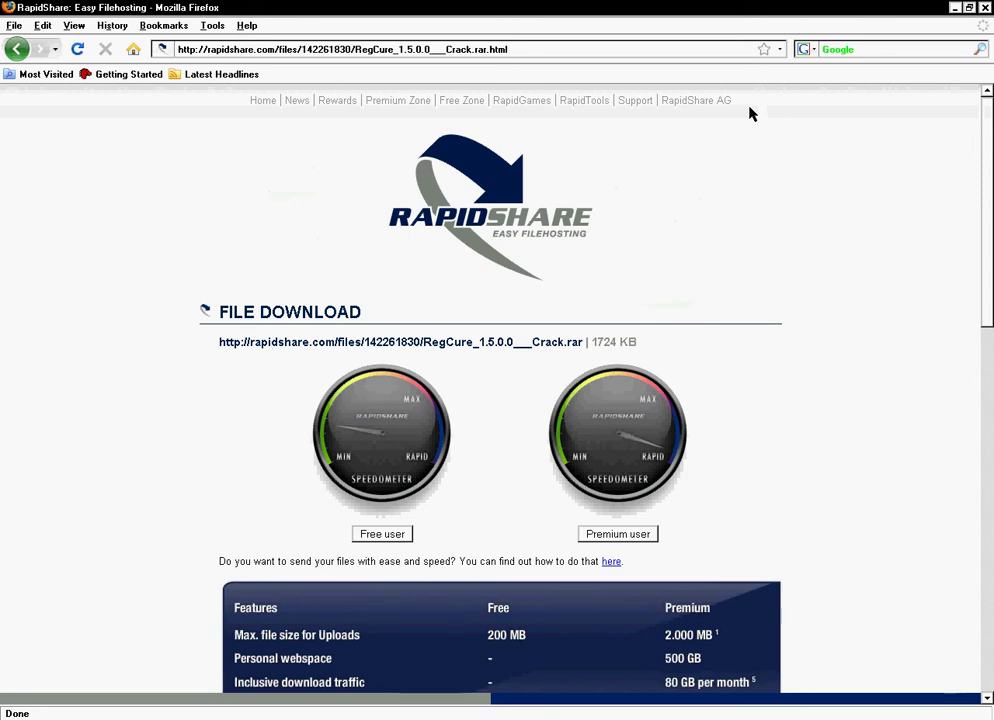
pyautogui.click(402, 539)
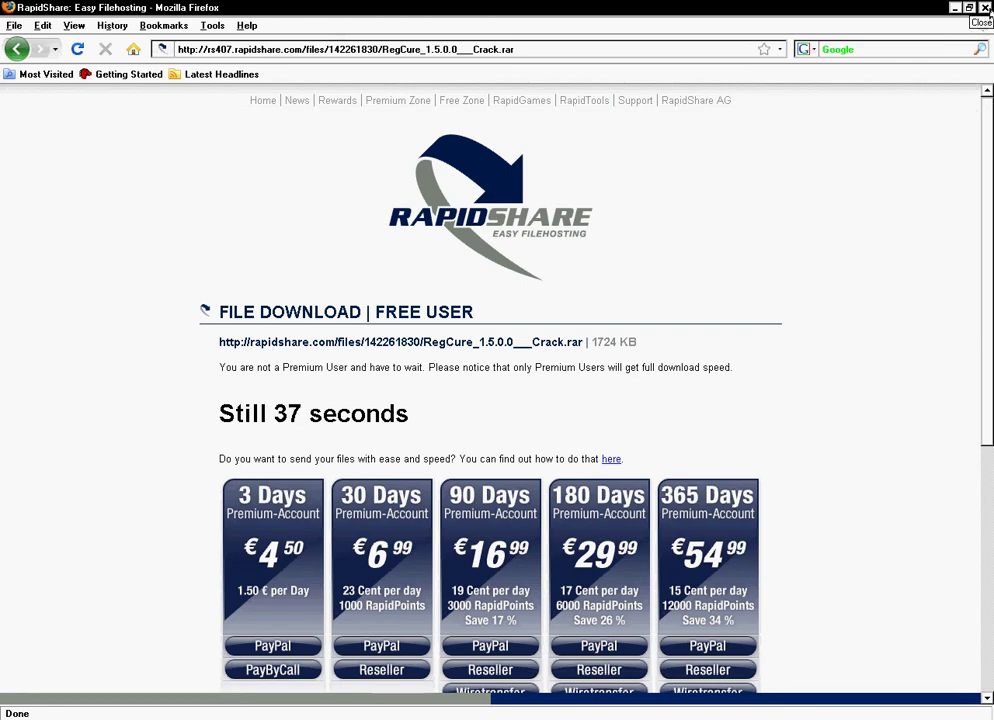
pyautogui.click(987, 8)
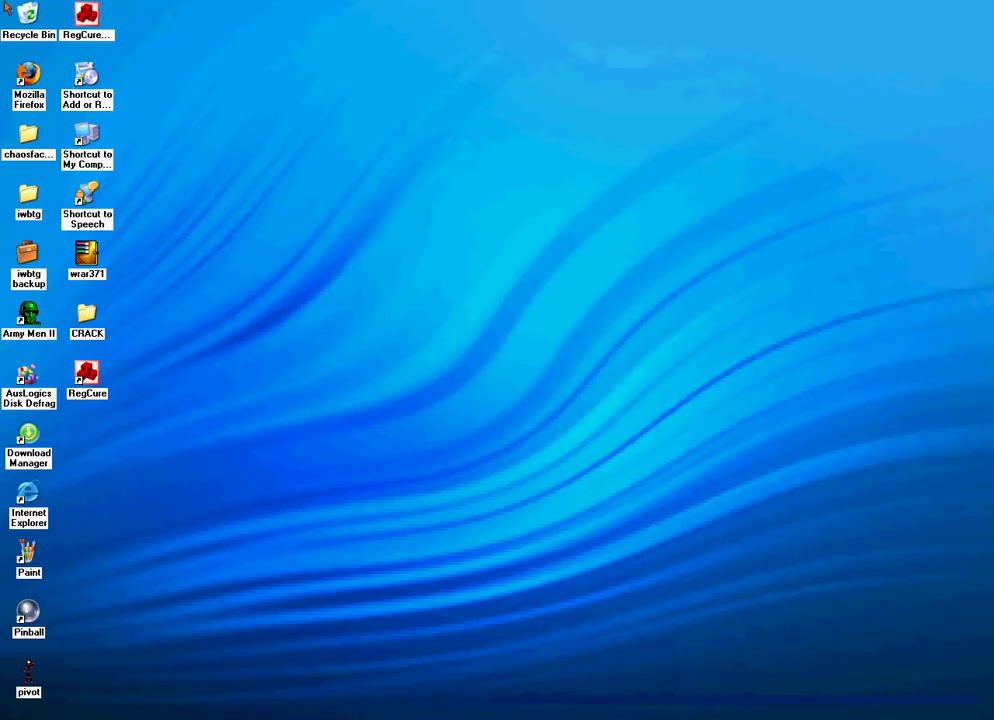
# - Permanently delete both RegCure 1.5.0.0 Trial items from the Recycle Bin and close it
pyautogui.doubleClick(30, 20)
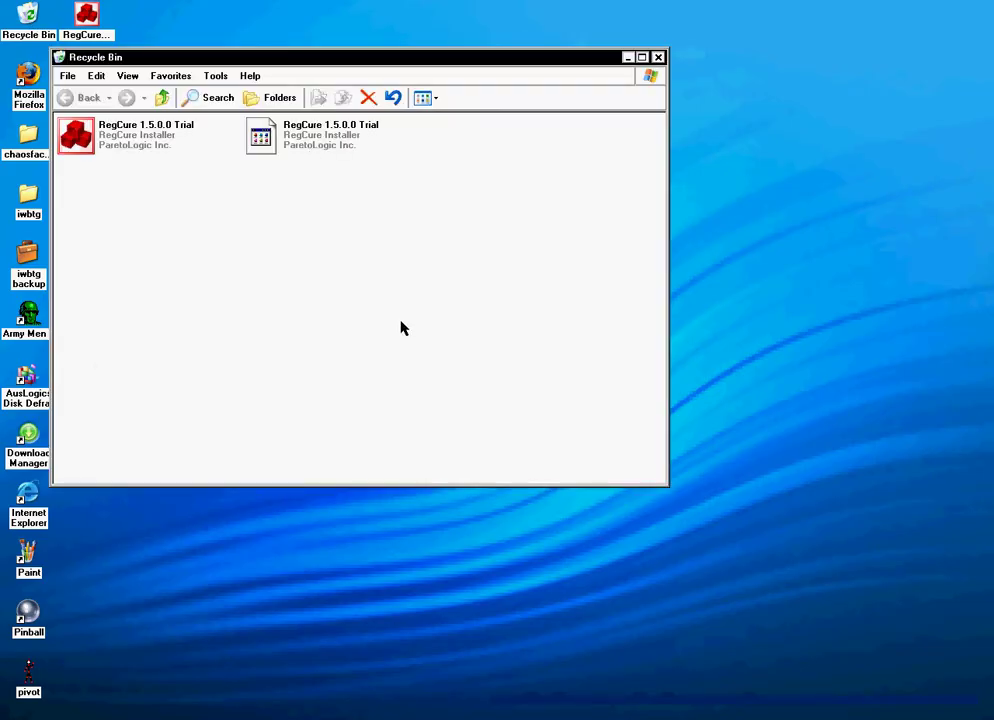
pyautogui.moveTo(423, 213); pyautogui.dragTo(170, 148)
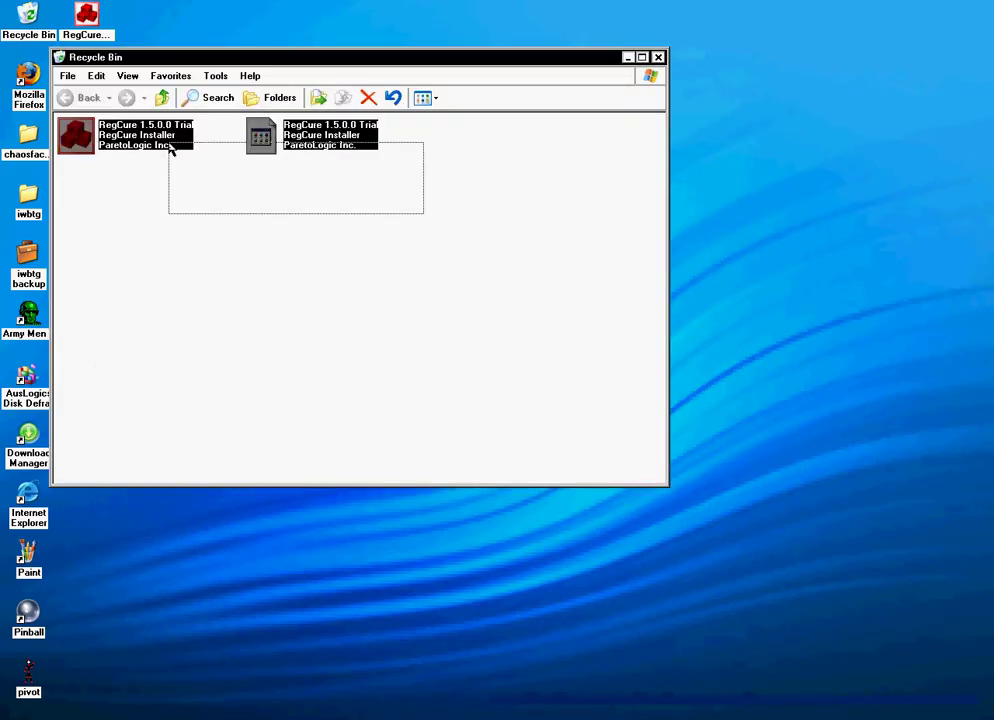
pyautogui.click(368, 97)
pyautogui.click(562, 394)
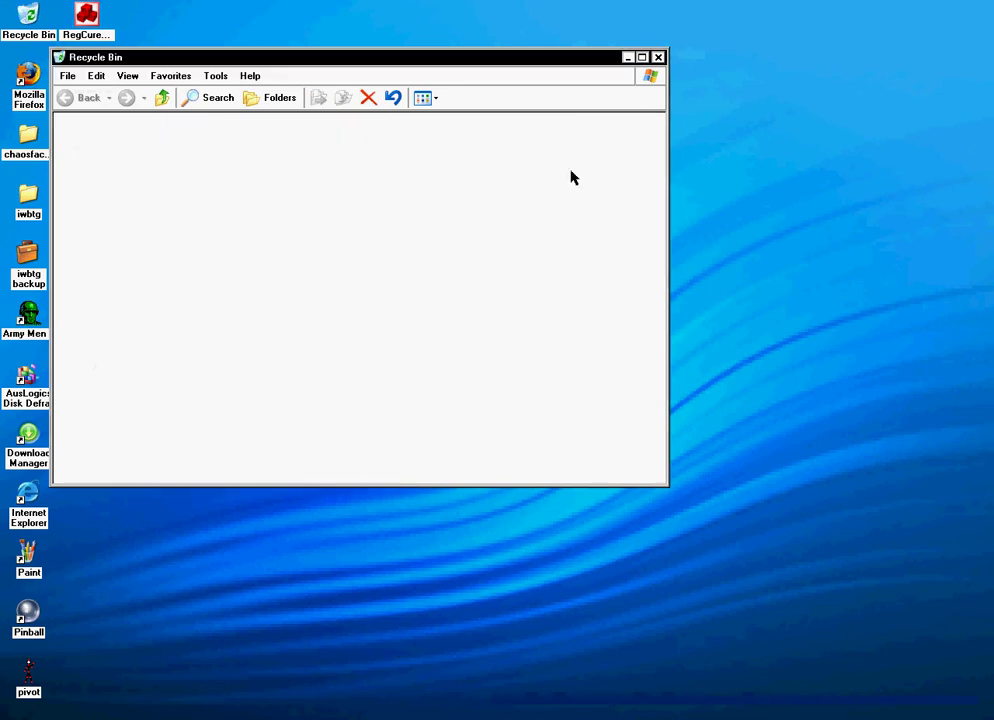
pyautogui.click(658, 58)
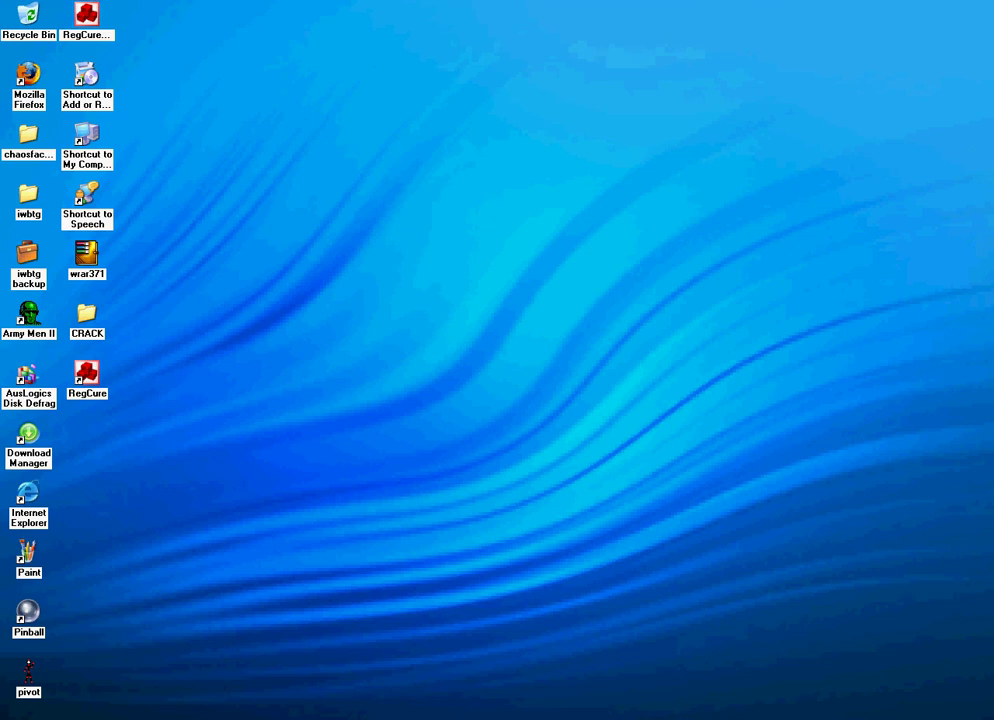
# - Cancel the wrar371 installer, then open All Programs to find WinRAR
pyautogui.press('super')
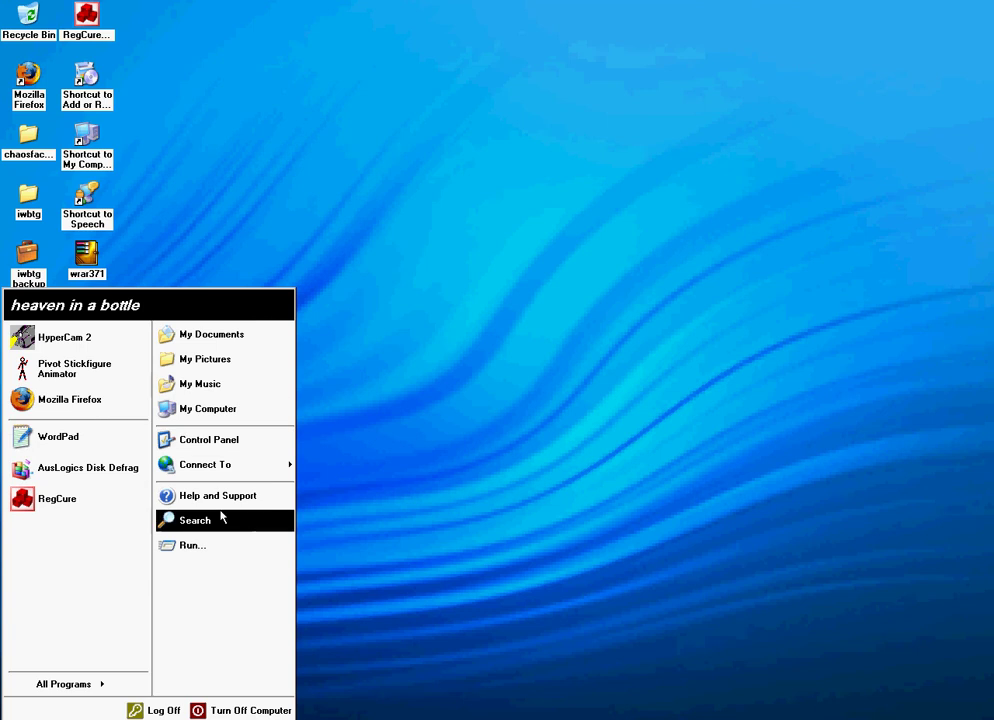
pyautogui.click(499, 521)
pyautogui.doubleClick(88, 276)
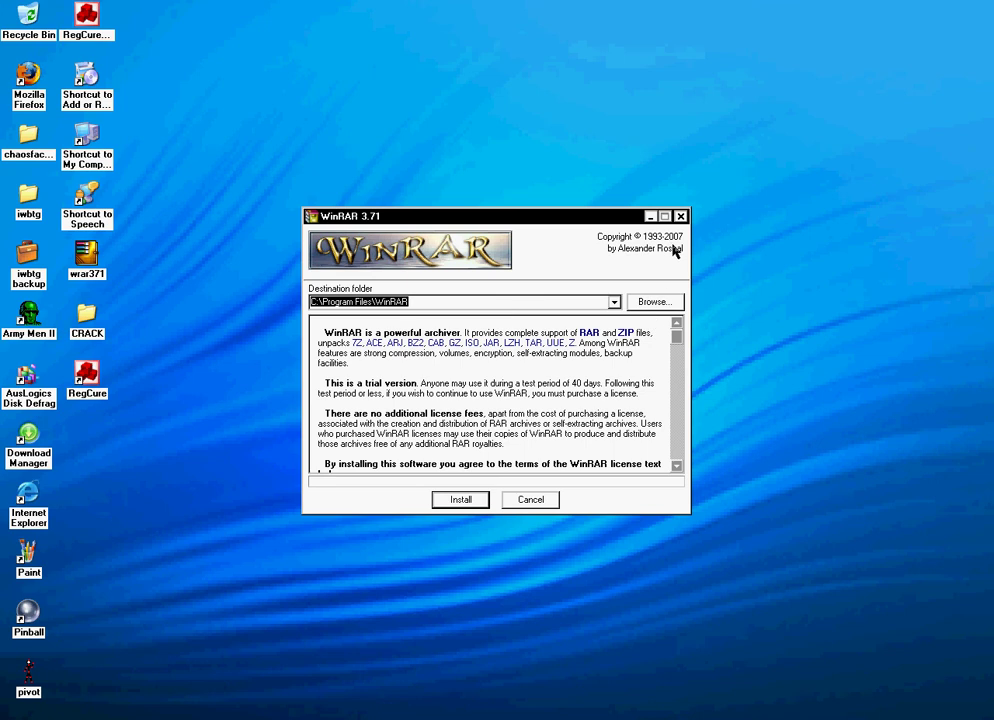
pyautogui.click(528, 500)
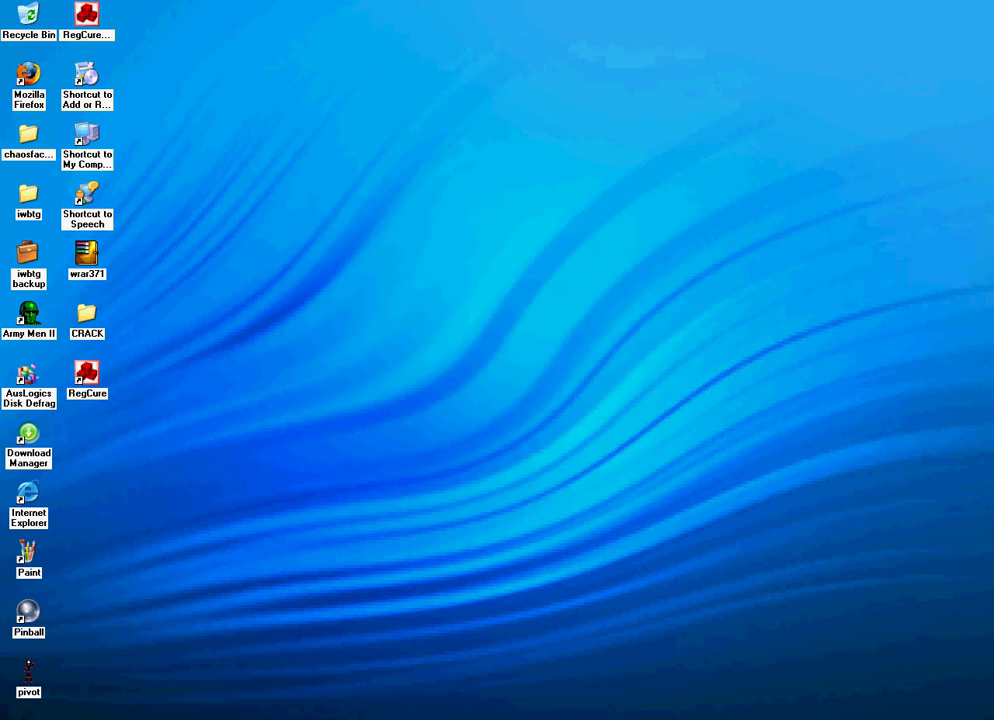
pyautogui.press('super')
pyautogui.click(65, 690)
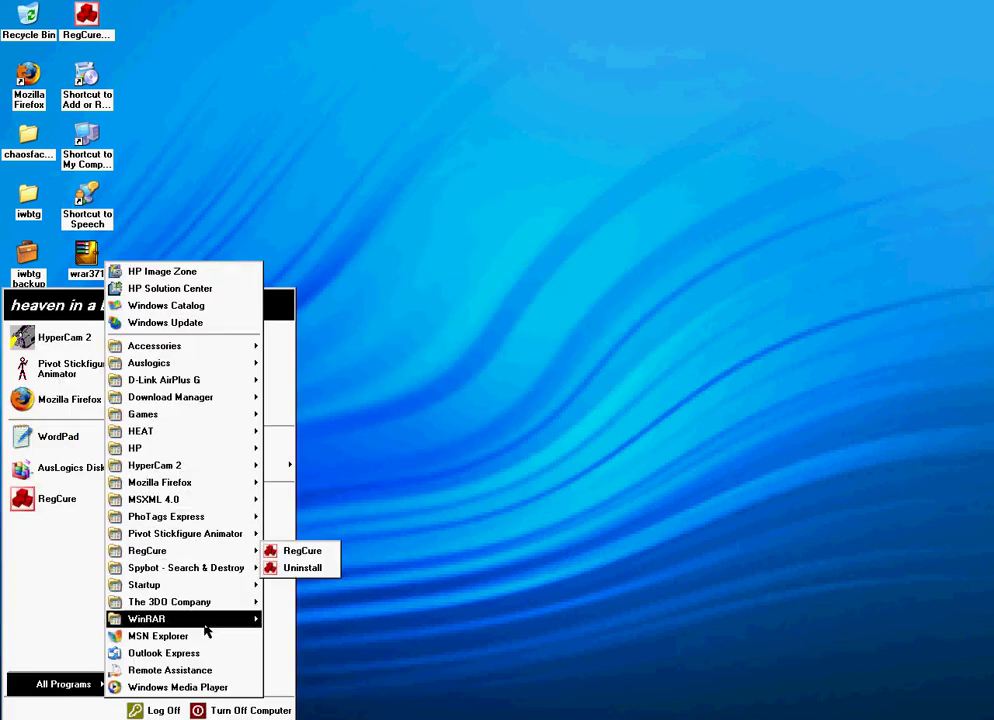
# - Launch WinRAR, dismiss its license reminder and scroll through the Temp folder listing
pyautogui.moveTo(180, 618)
pyautogui.click(346, 636)
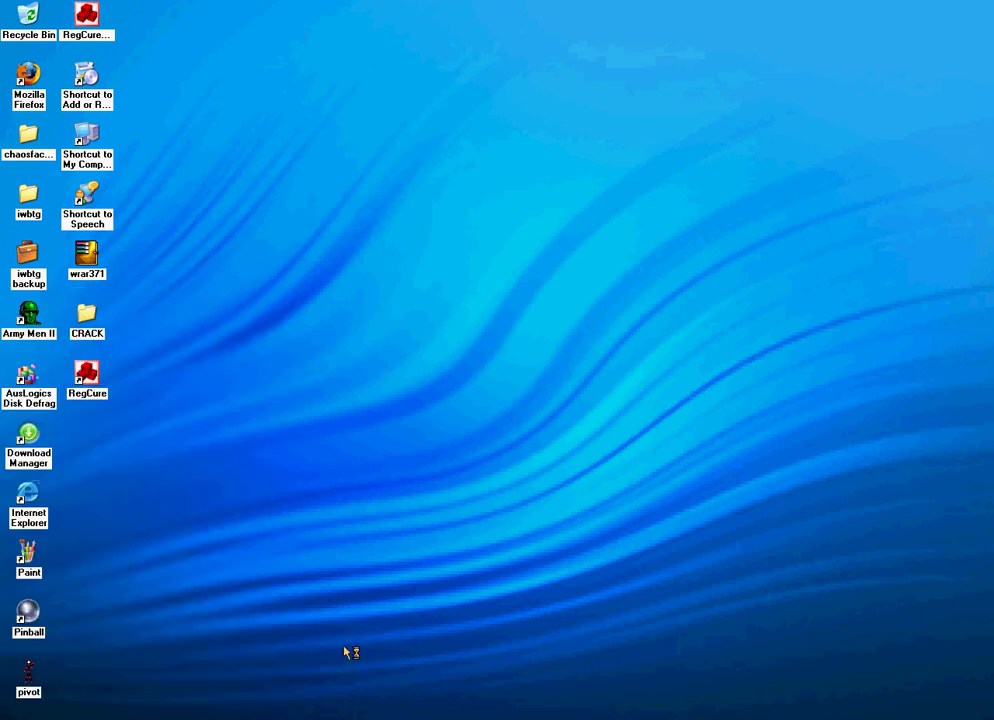
pyautogui.scroll(-1, 300, 323)
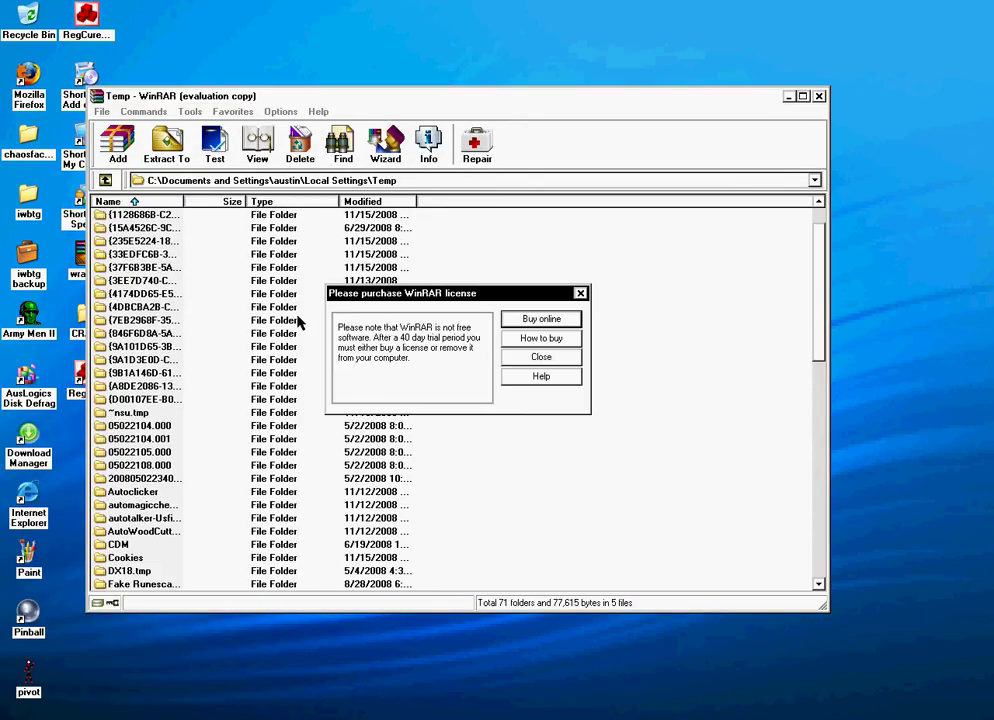
pyautogui.click(580, 293)
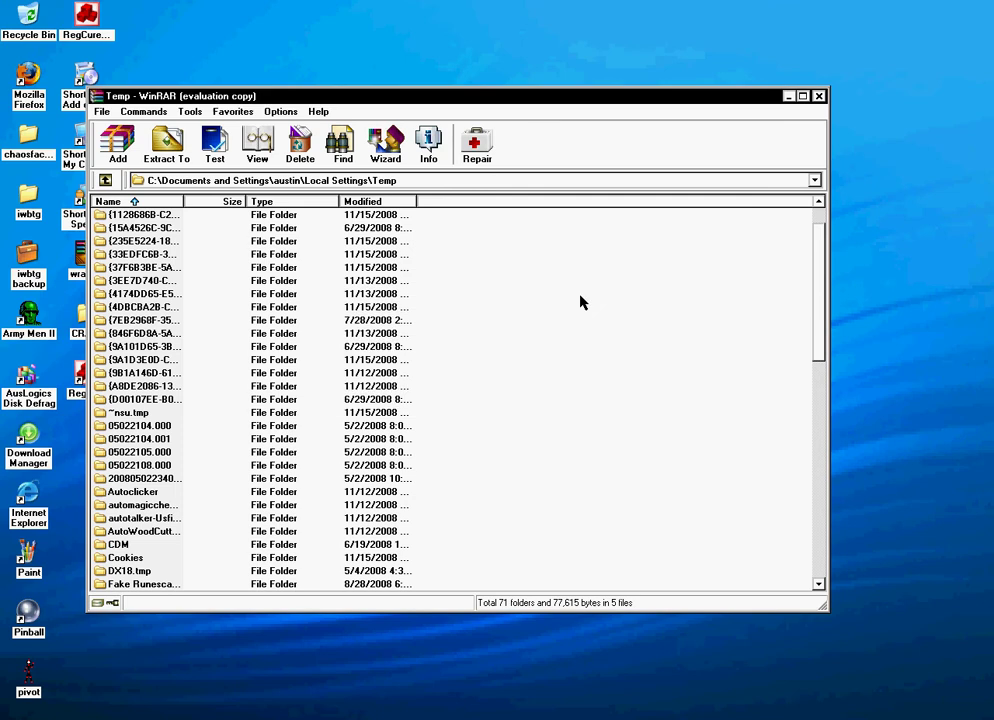
pyautogui.scroll(-5, 365, 432)
pyautogui.scroll(-4, 333, 453)
pyautogui.scroll(-4, 333, 453)
pyautogui.scroll(-2, 330, 452)
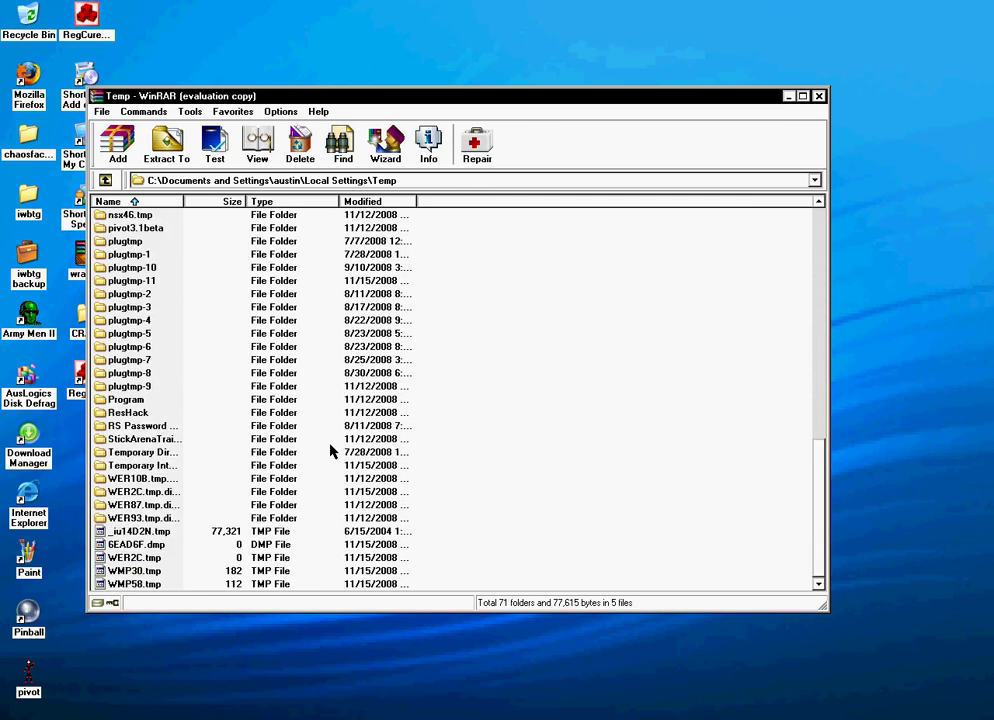
pyautogui.scroll(3, 322, 465)
pyautogui.scroll(6, 322, 465)
pyautogui.scroll(6, 322, 465)
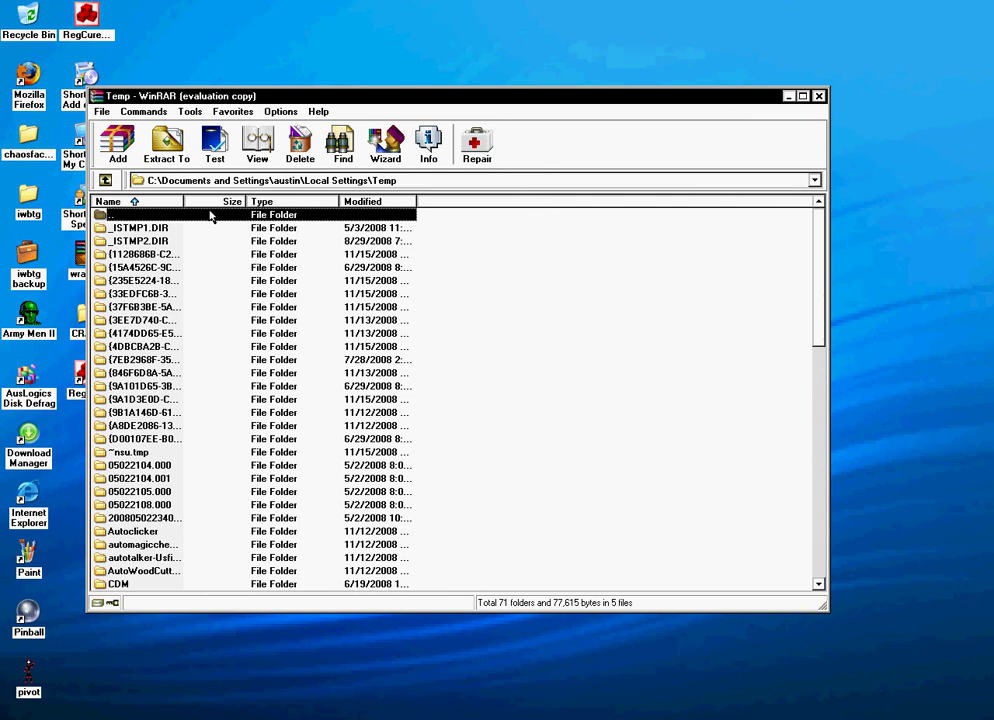
# - Go up from Temp to Documents and Settings, then reopen the user's profile folder
pyautogui.doubleClick(147, 218)
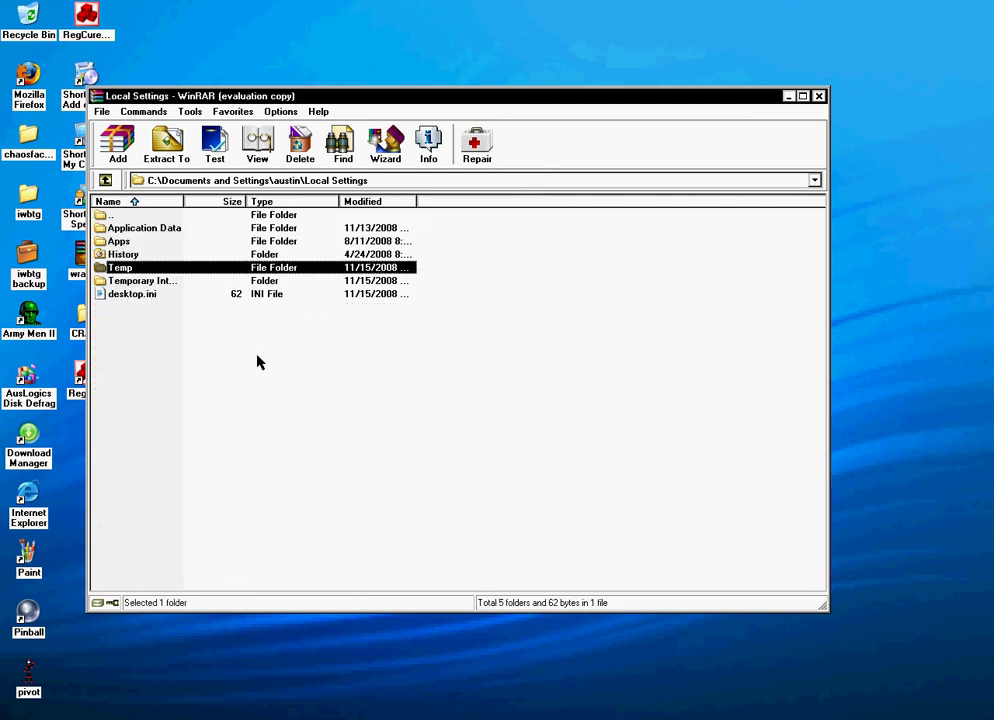
pyautogui.click(213, 216)
pyautogui.doubleClick(212, 218)
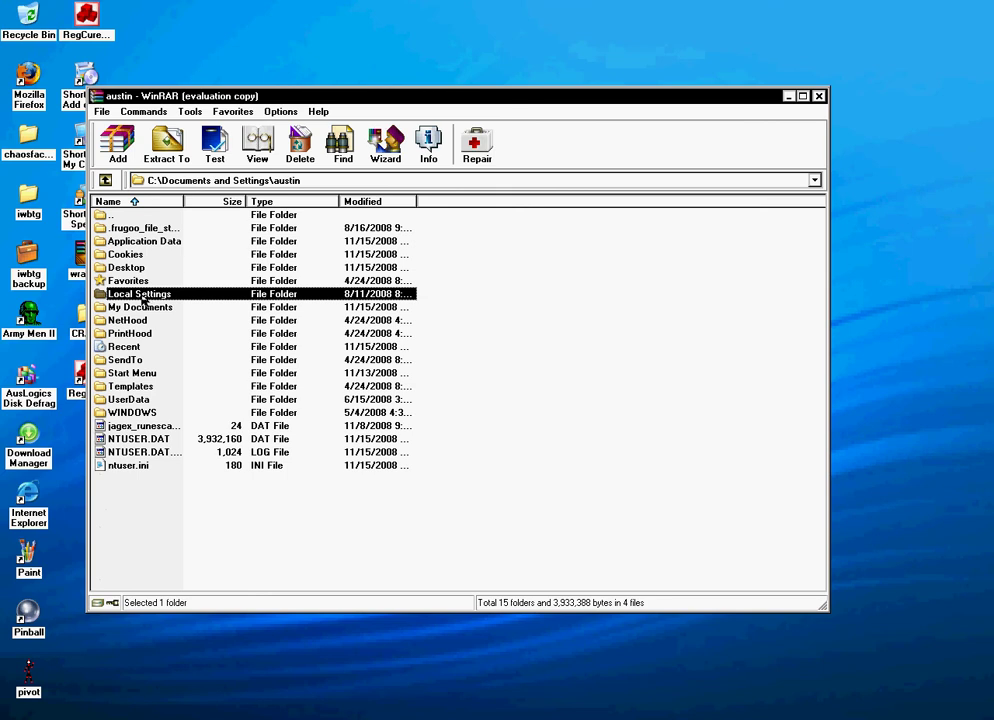
pyautogui.doubleClick(155, 218)
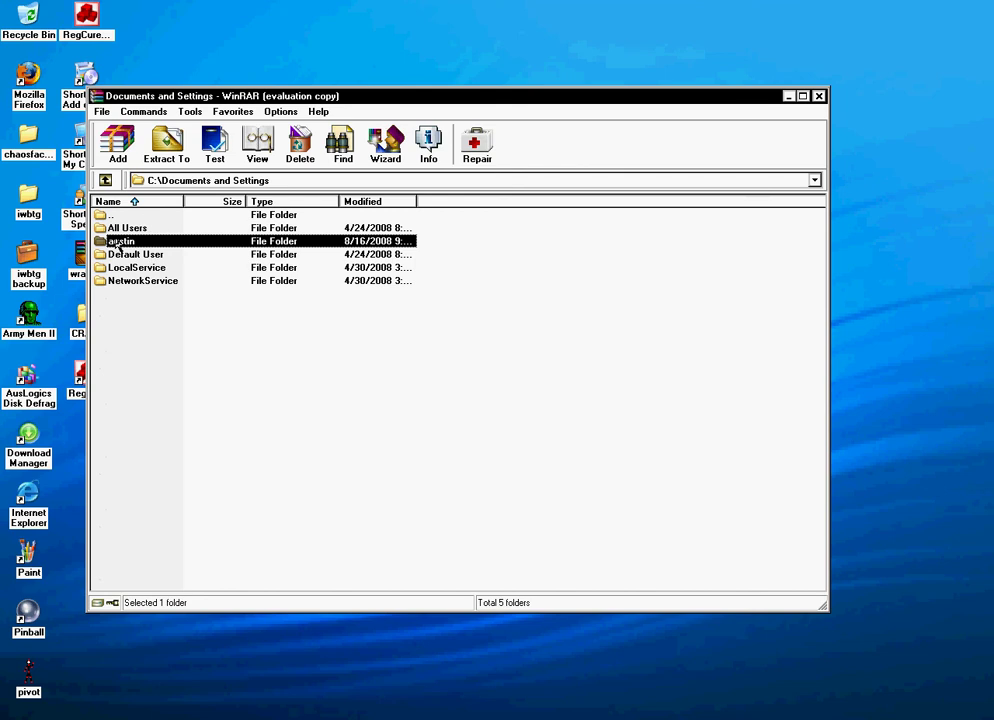
pyautogui.press('Return')
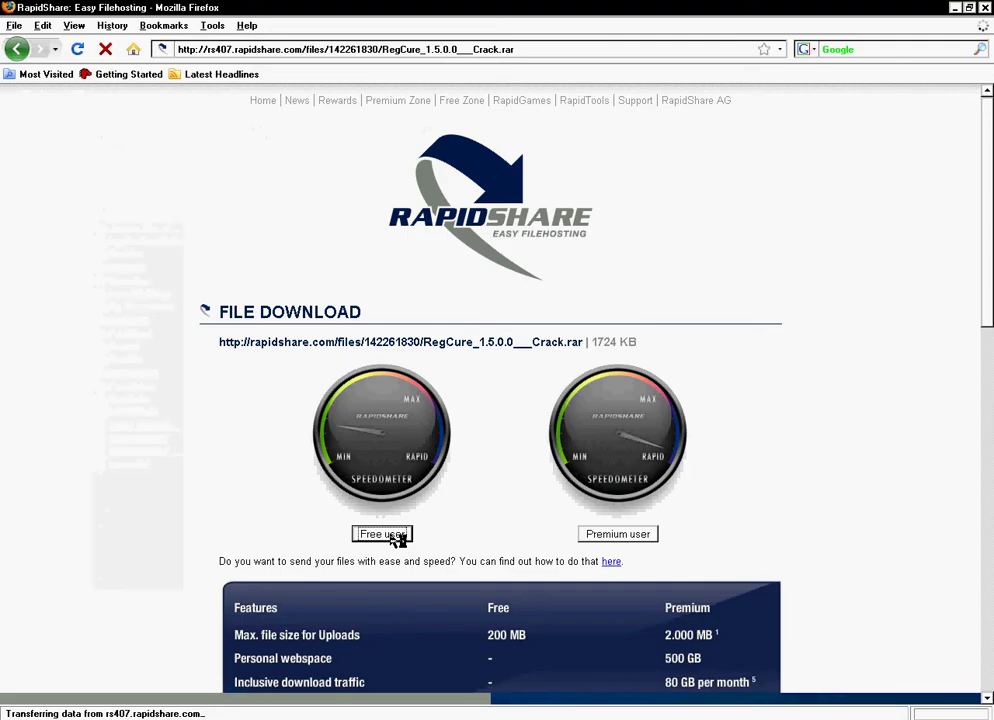
# - Start the free RegCure crack download set to open with WinRAR, then cancel it
pyautogui.click(395, 538)
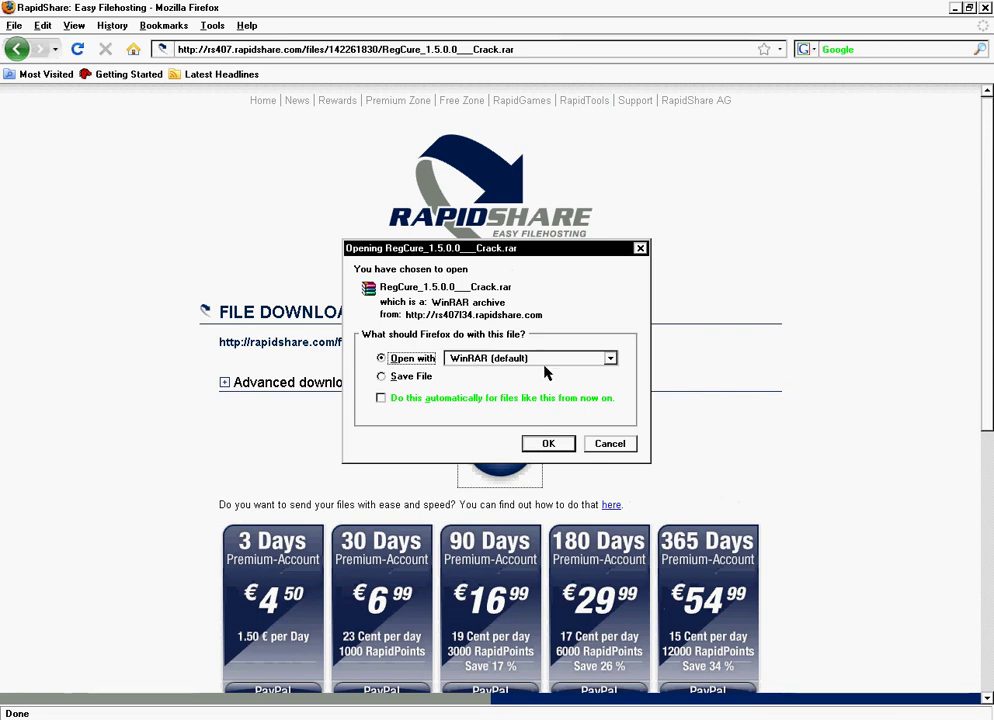
pyautogui.click(550, 444)
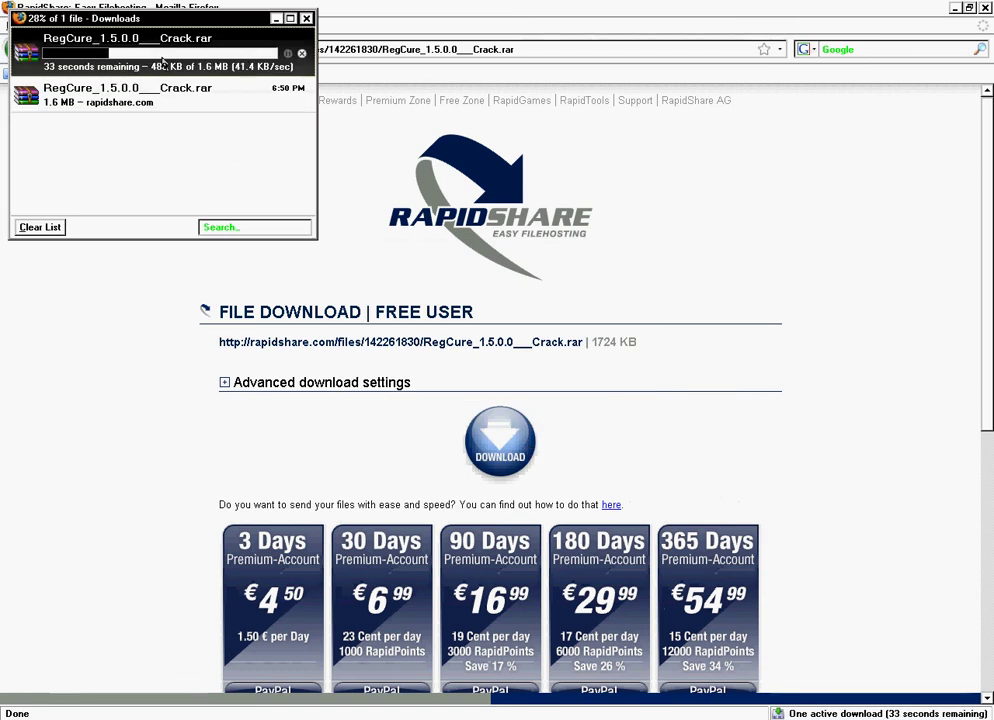
pyautogui.rightClick(118, 52)
pyautogui.click(286, 140)
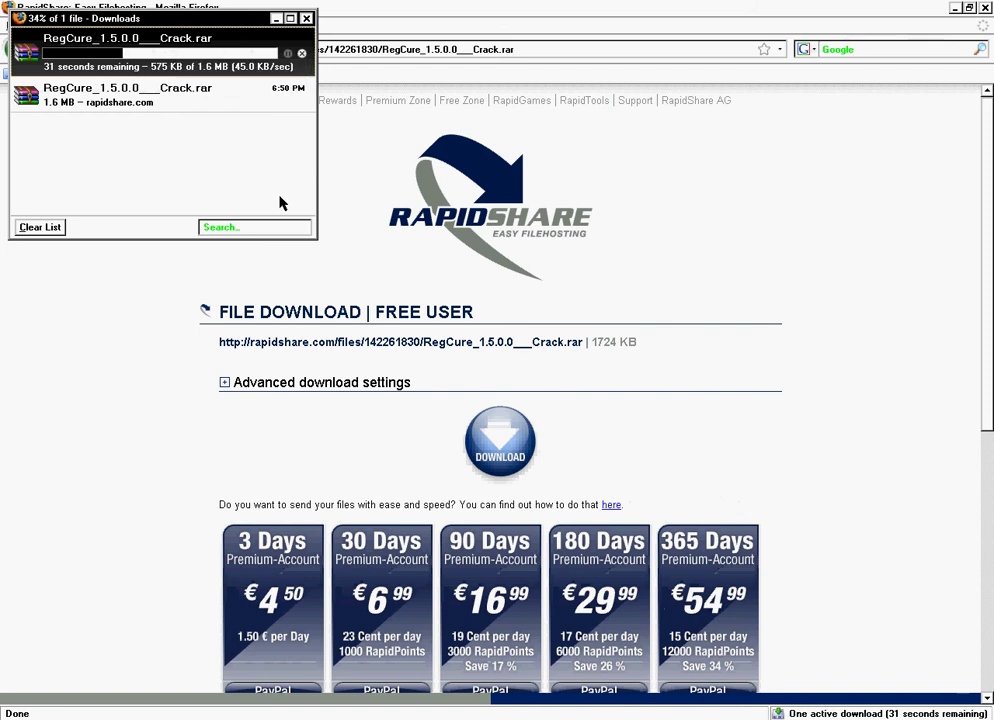
pyautogui.click(301, 53)
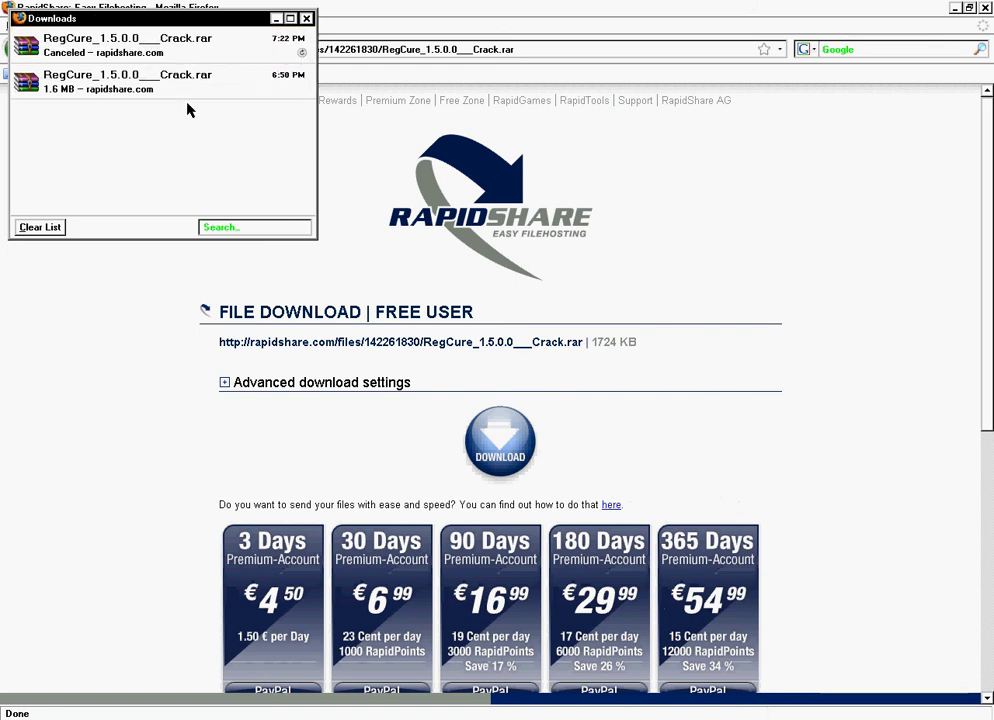
# - Remove the canceled download from Firefox's list, leaving the finished 1.6 MB entry
pyautogui.rightClick(216, 54)
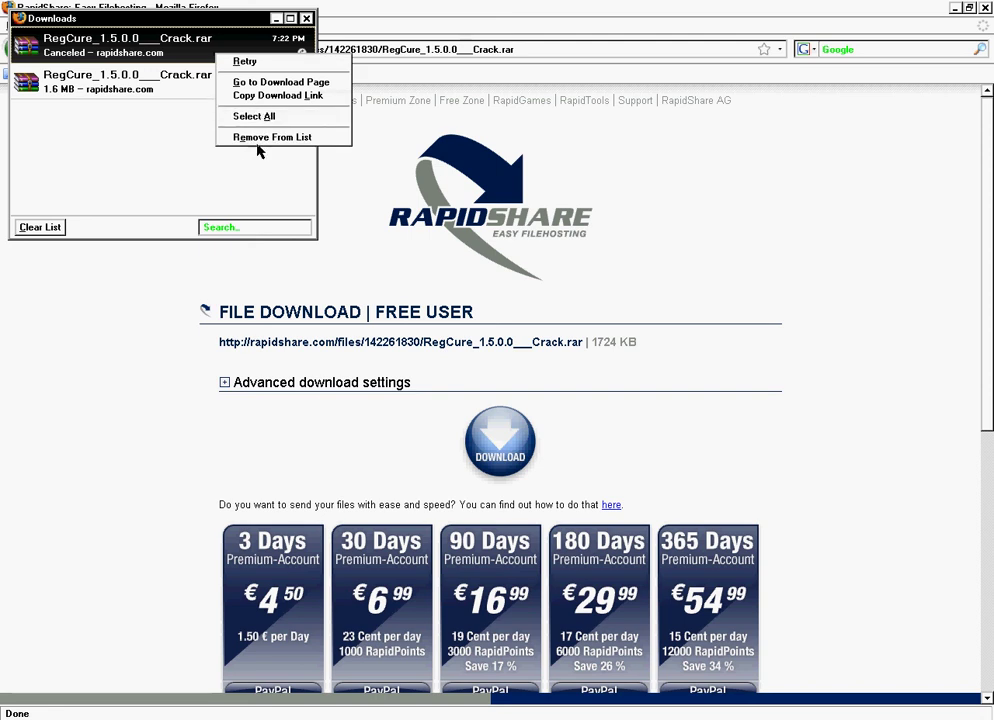
pyautogui.click(270, 137)
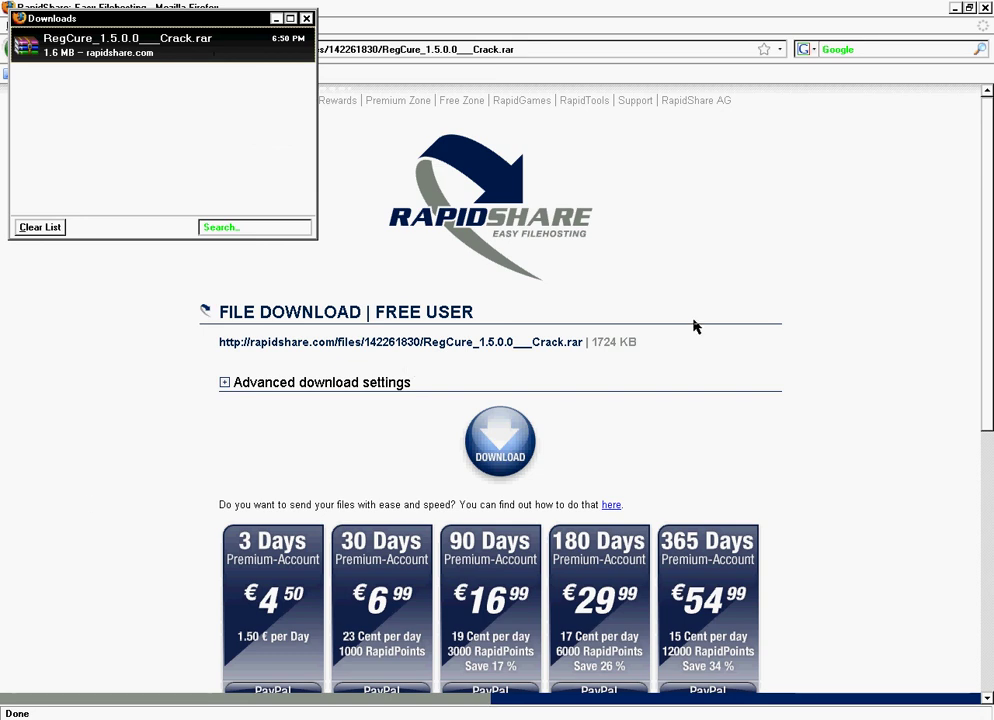
pyautogui.rightClick(157, 53)
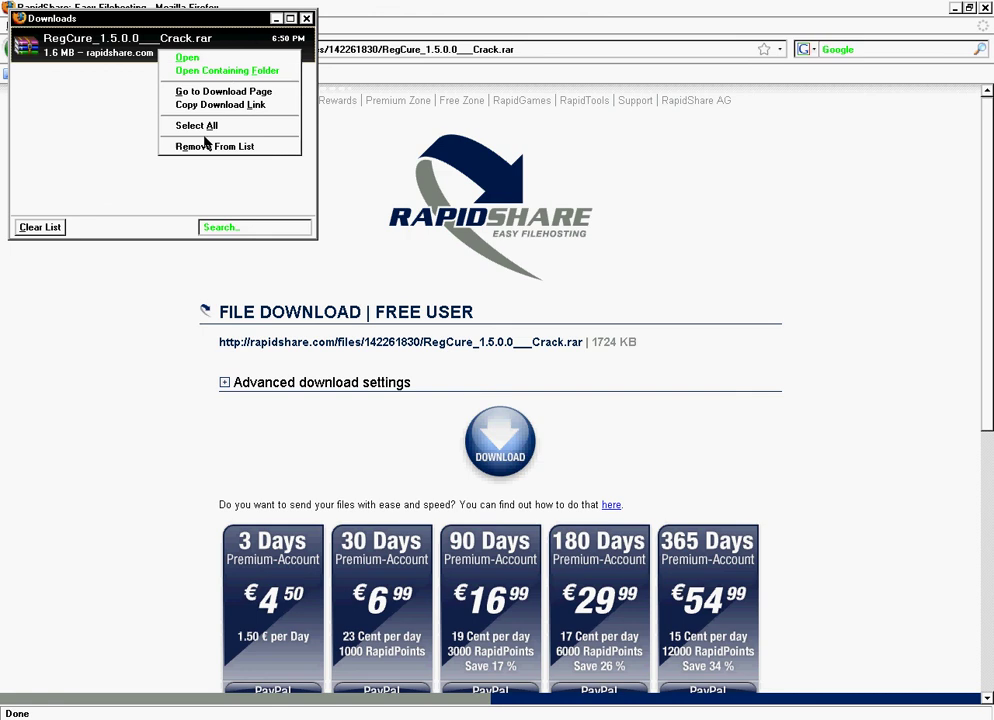
# - Download the RegCure crack archive again from RapidShare and open it with WinRAR
pyautogui.click(155, 148)
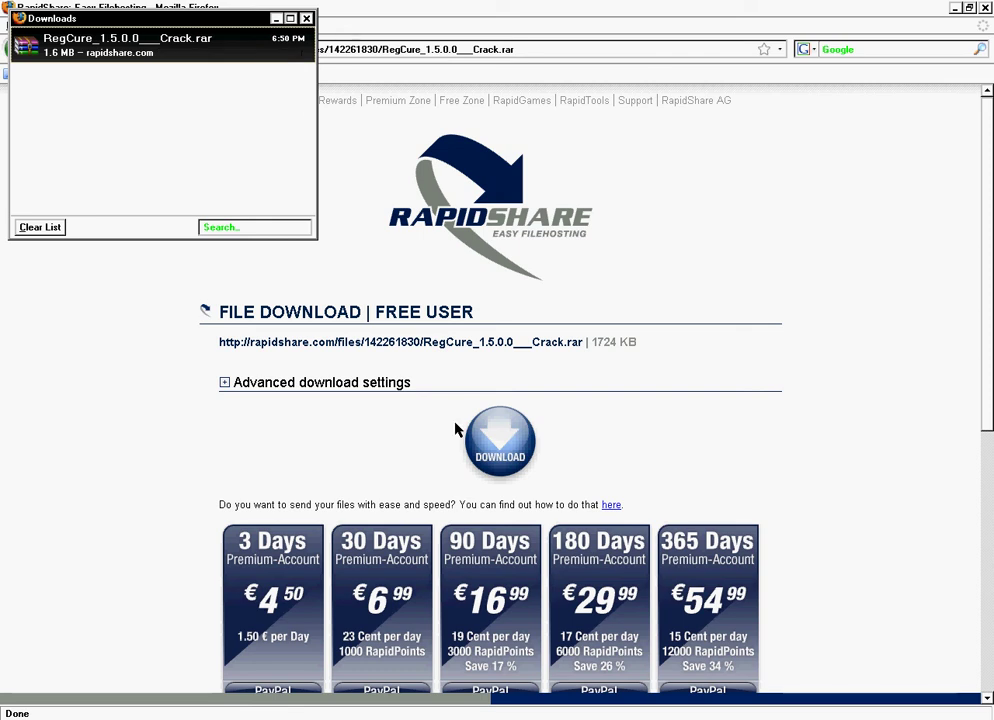
pyautogui.click(480, 456)
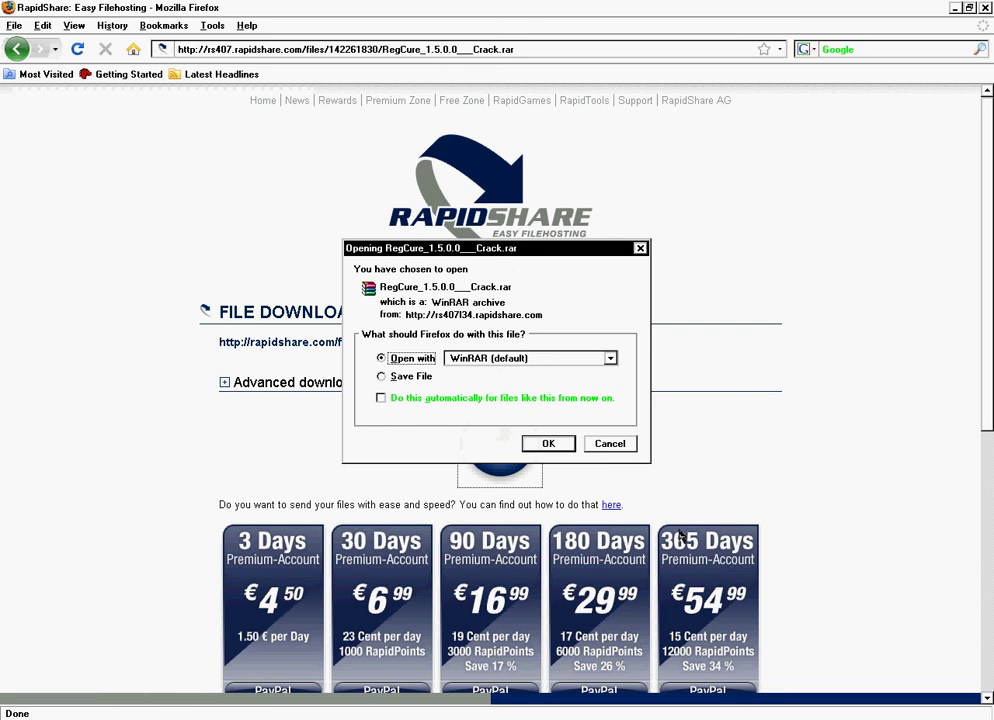
pyautogui.click(552, 446)
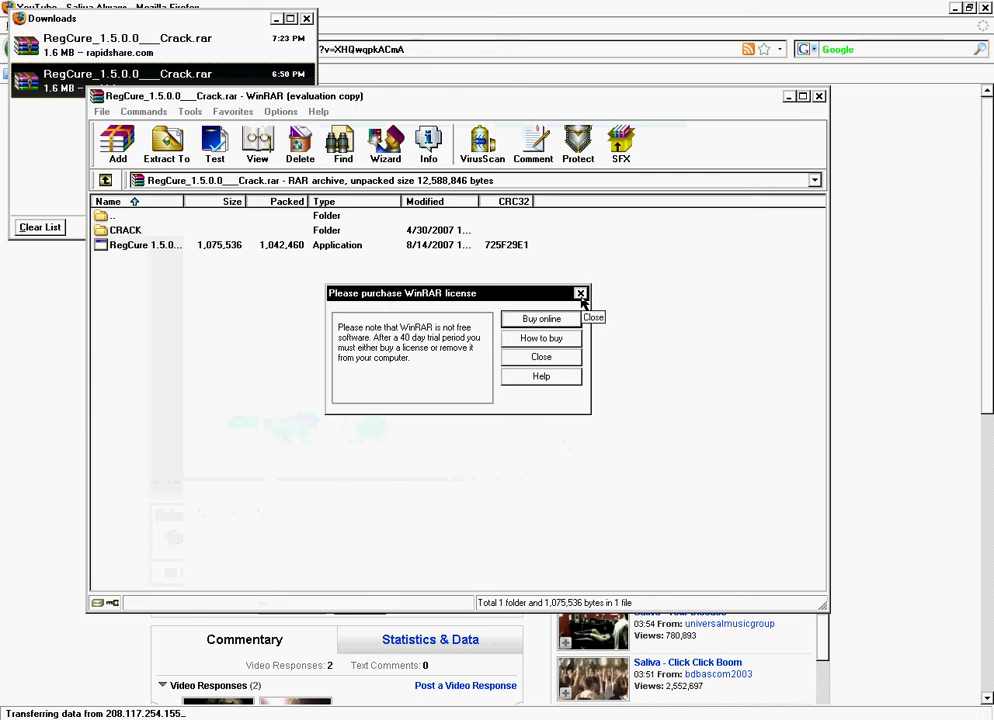
# - Dismiss WinRAR's license reminder, then extract CRACK and RegCure to the Desktop
pyautogui.click(580, 294)
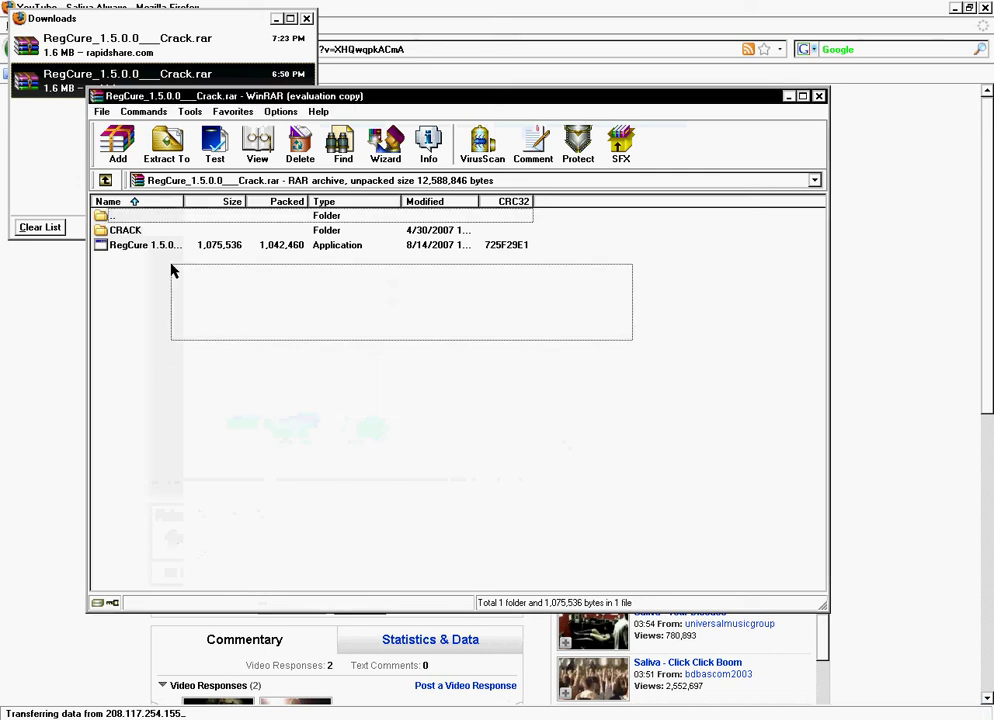
pyautogui.moveTo(632, 340); pyautogui.dragTo(200, 260)
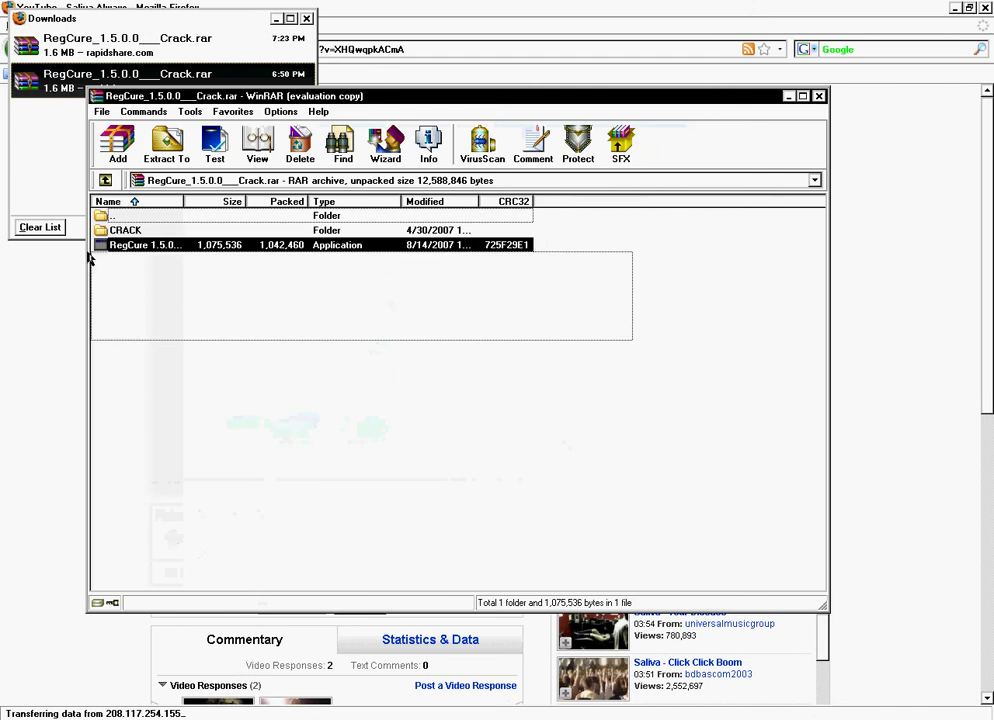
pyautogui.moveTo(200, 260); pyautogui.dragTo(110, 235)
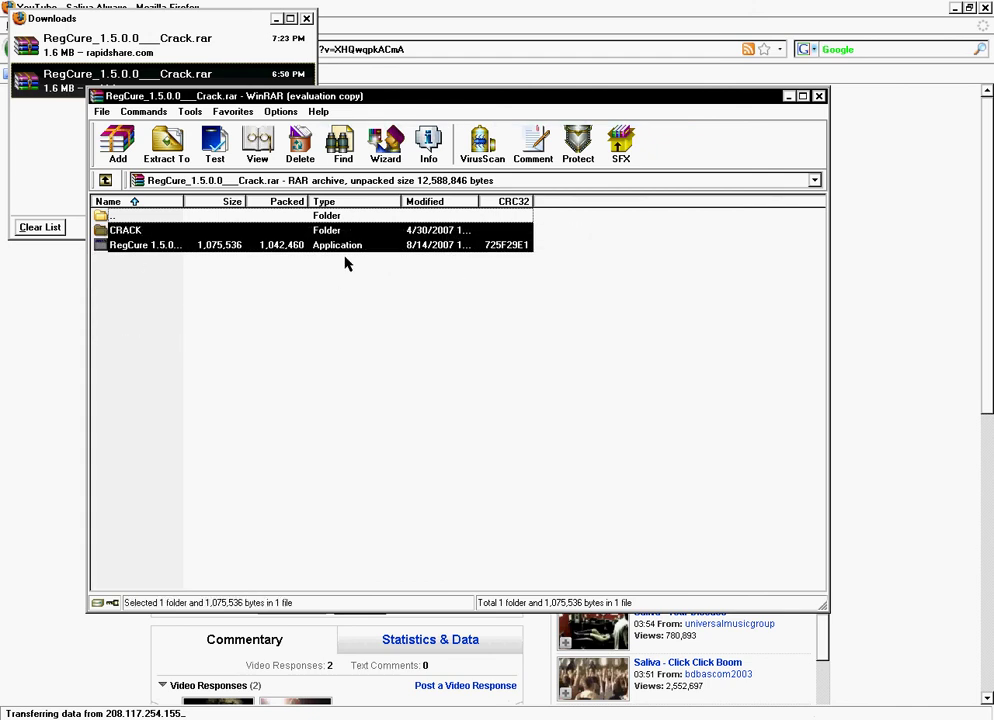
pyautogui.click(166, 148)
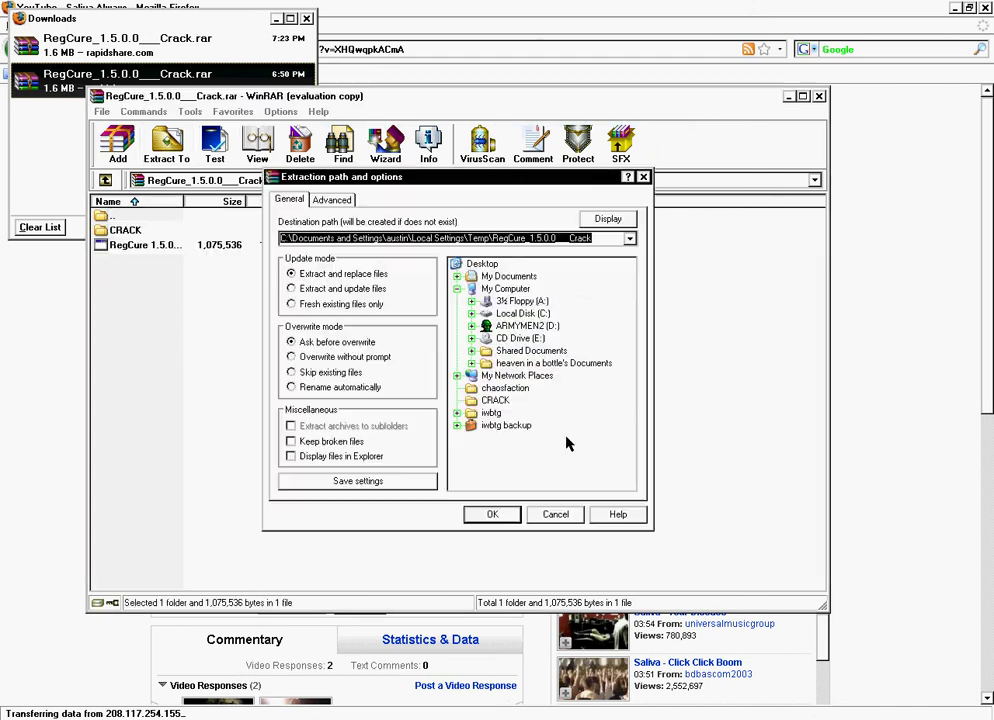
pyautogui.click(479, 264)
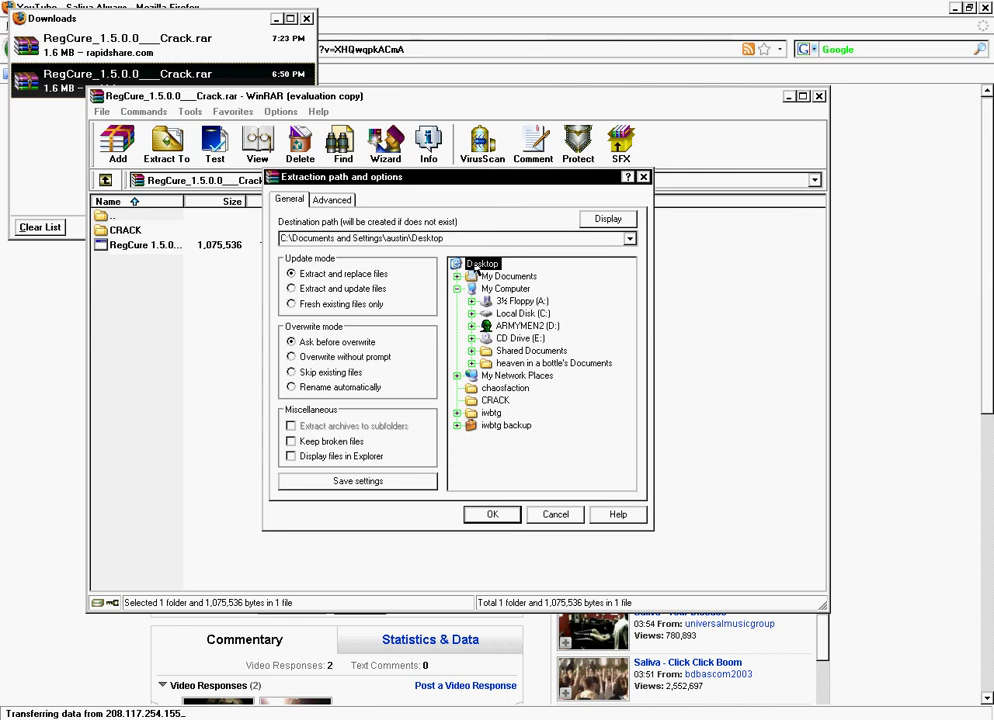
pyautogui.click(567, 519)
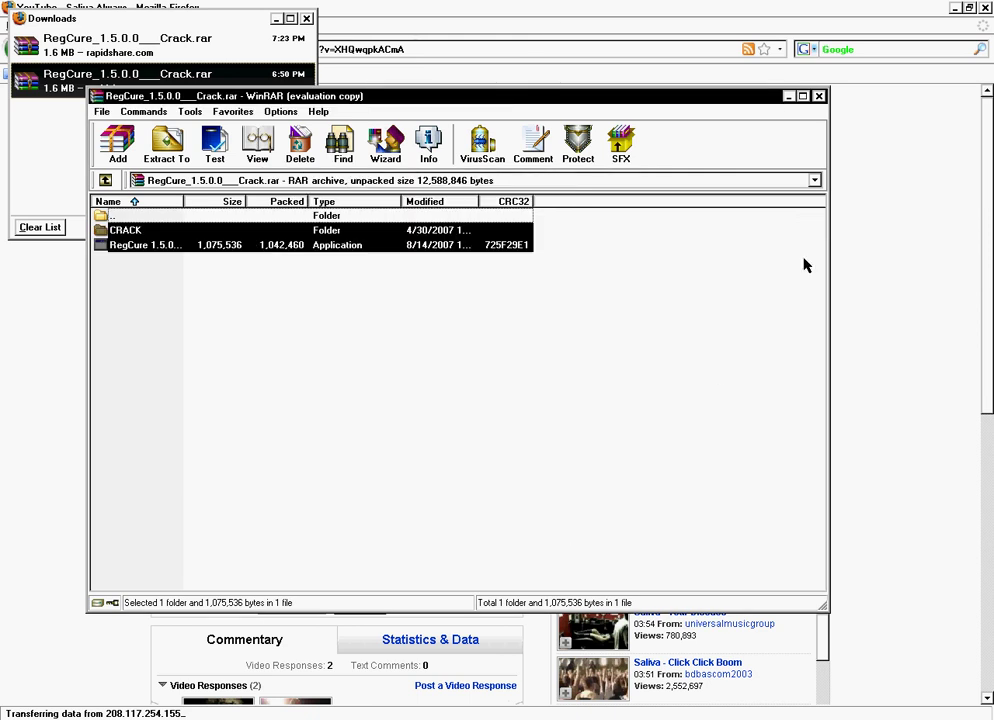
# - Close WinRAR, clear Firefox's download list, quit Firefox and open the Start menu
pyautogui.click(819, 97)
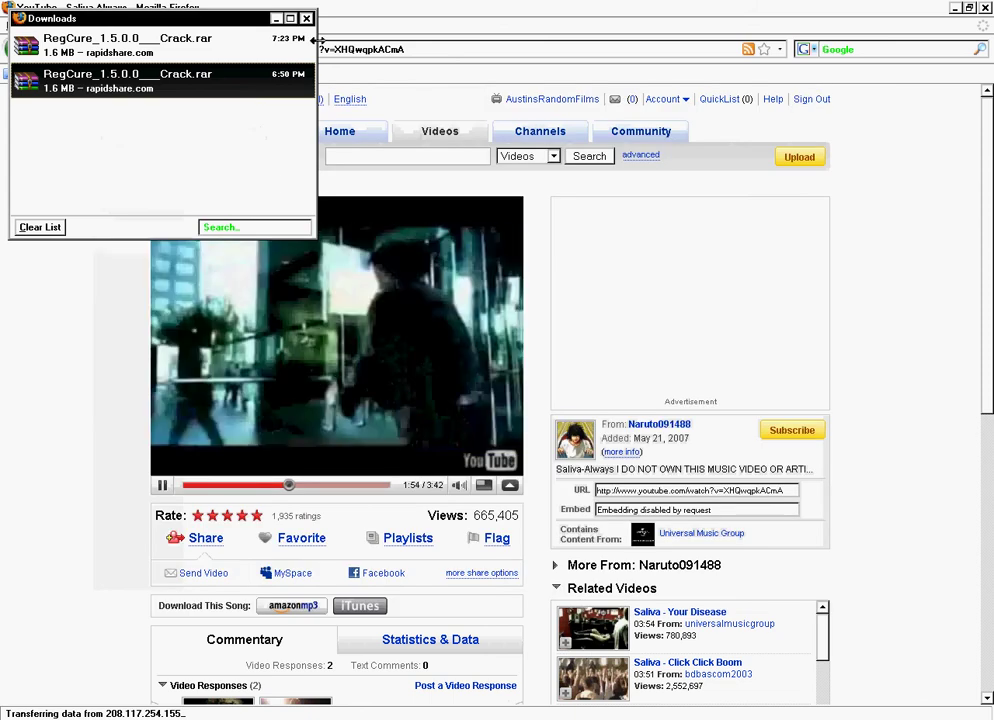
pyautogui.click(32, 226)
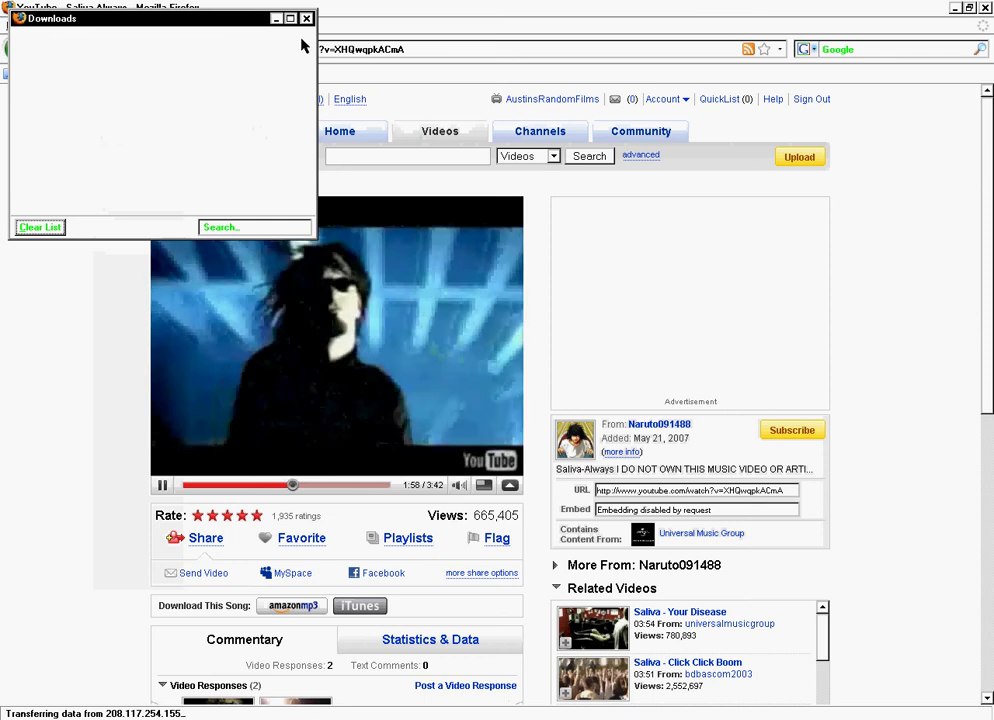
pyautogui.click(307, 19)
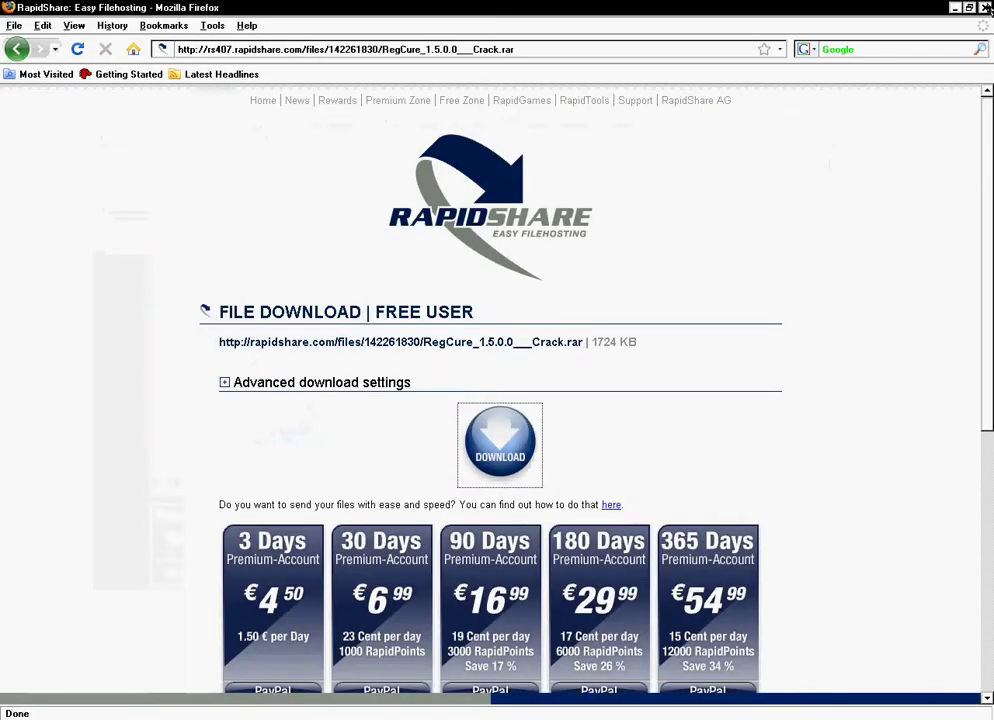
pyautogui.click(986, 7)
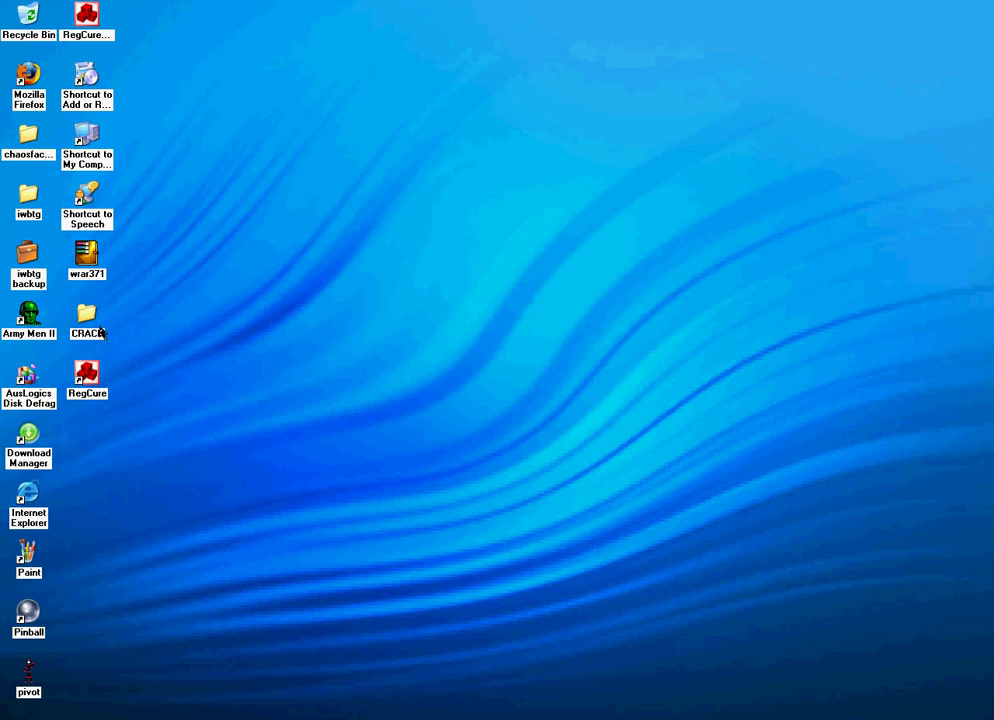
pyautogui.press('super')
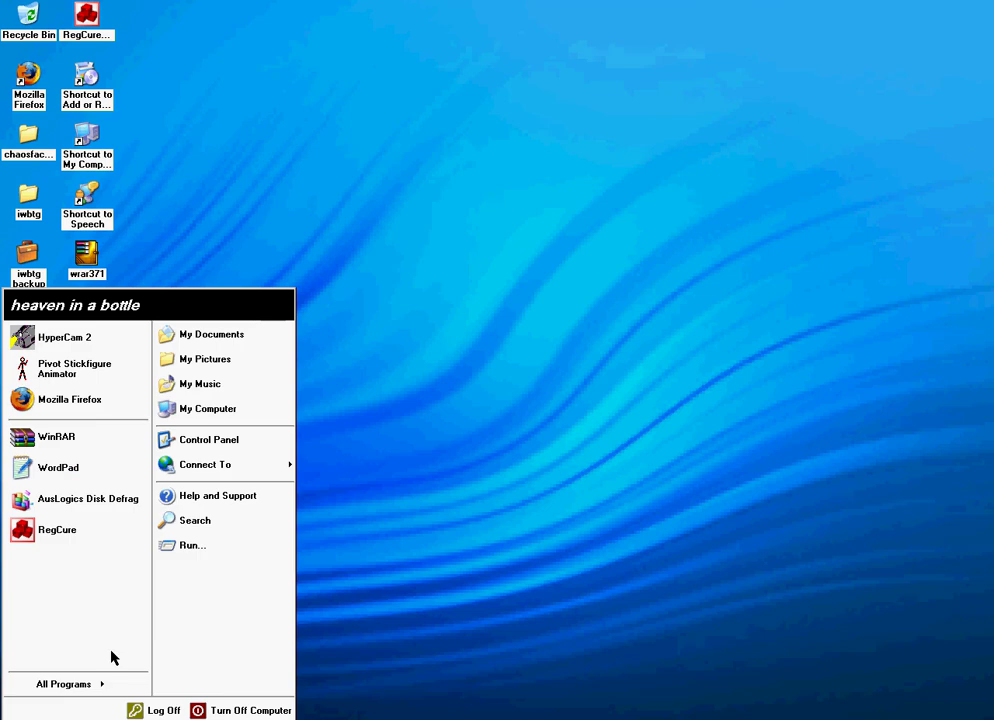
# - Browse from My Computer through Local Disk (C:) and Program Files into the RegCure folder
pyautogui.click(332, 328)
pyautogui.click(2, 712)
pyautogui.click(277, 406)
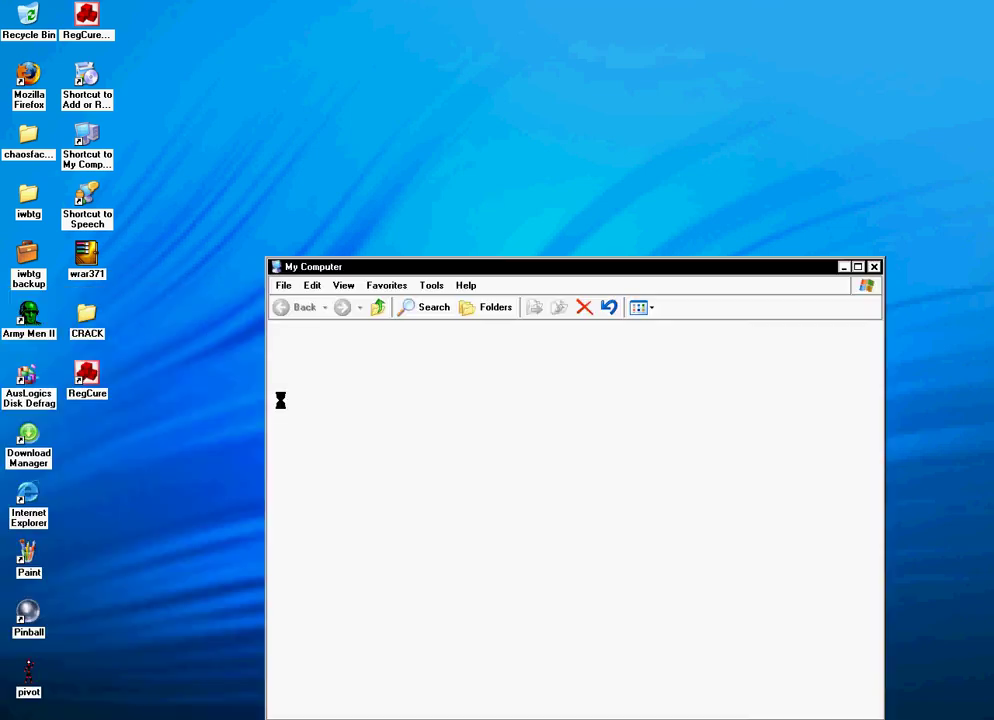
pyautogui.doubleClick(539, 342)
pyautogui.press('a')
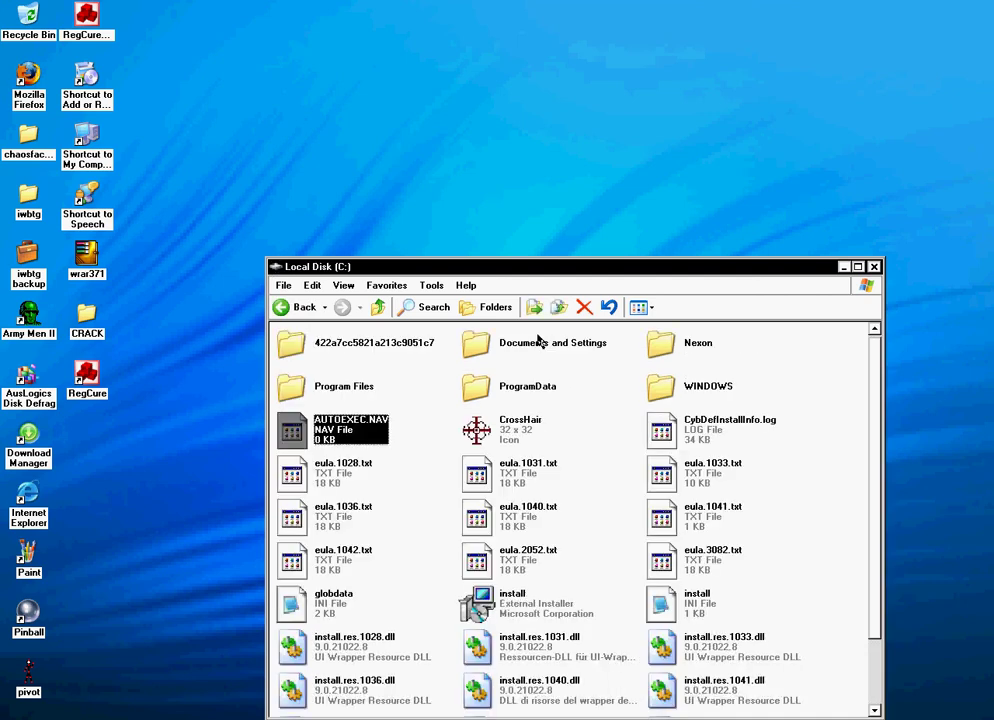
pyautogui.press('p')
pyautogui.press('Return')
pyautogui.press('Down')
pyautogui.press('Down')
pyautogui.press('Down')
pyautogui.press('Down')
pyautogui.press('Down')
pyautogui.press('Down')
pyautogui.press('Down')
pyautogui.press('Down')
pyautogui.press('Down')
pyautogui.press('Down')
pyautogui.press('Down')
pyautogui.press('Down')
pyautogui.press('Down')
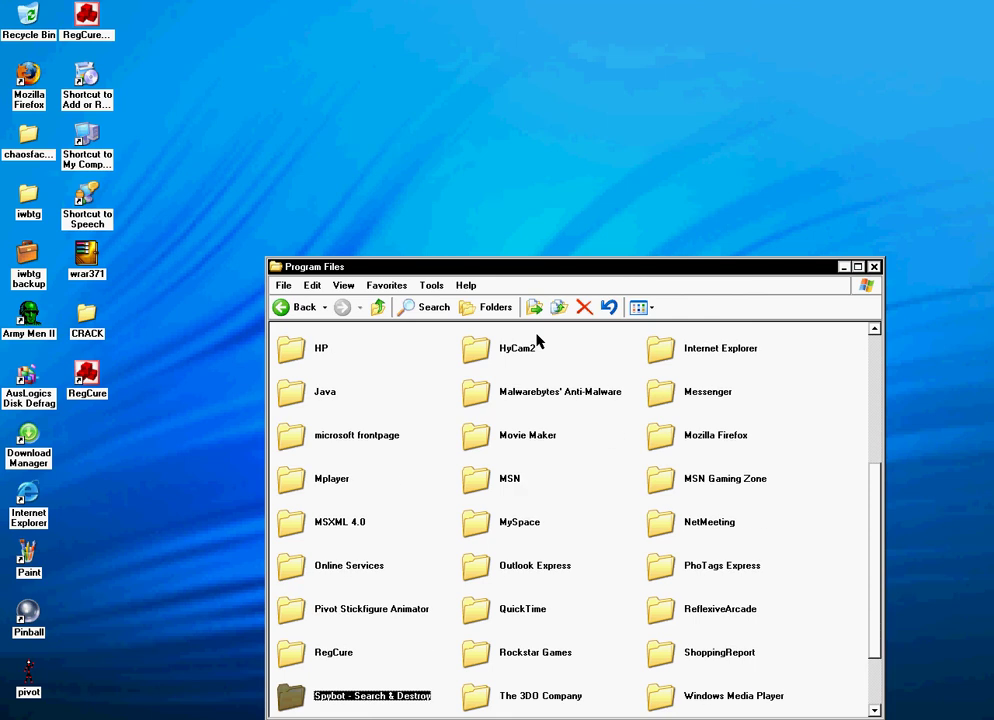
pyautogui.press('Up')
pyautogui.press('Return')
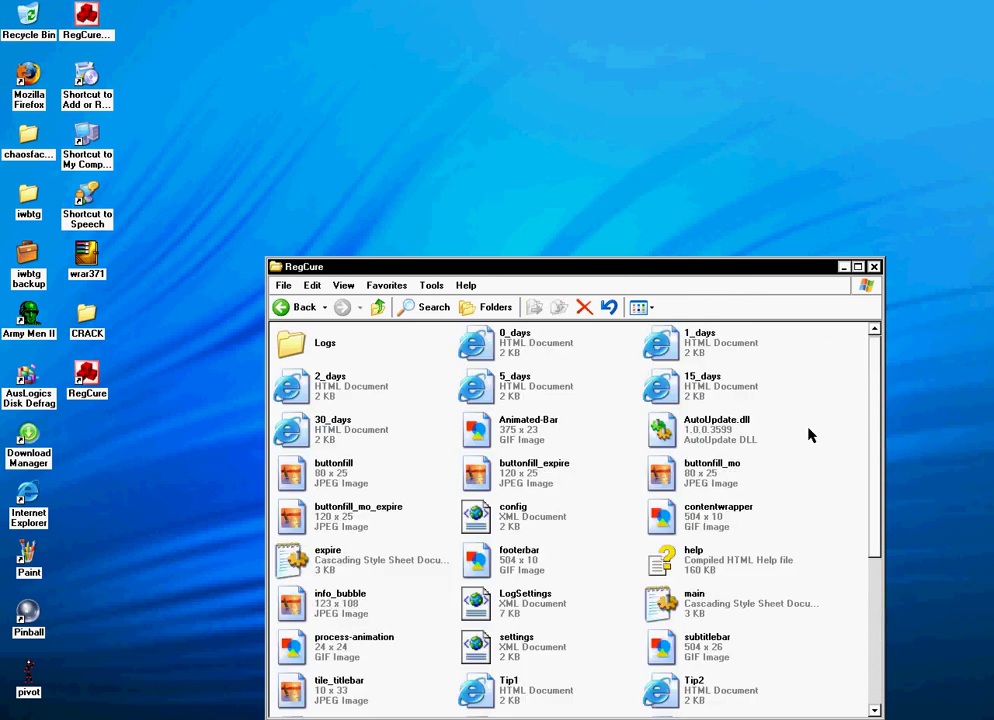
pyautogui.scroll(-2, 812, 410)
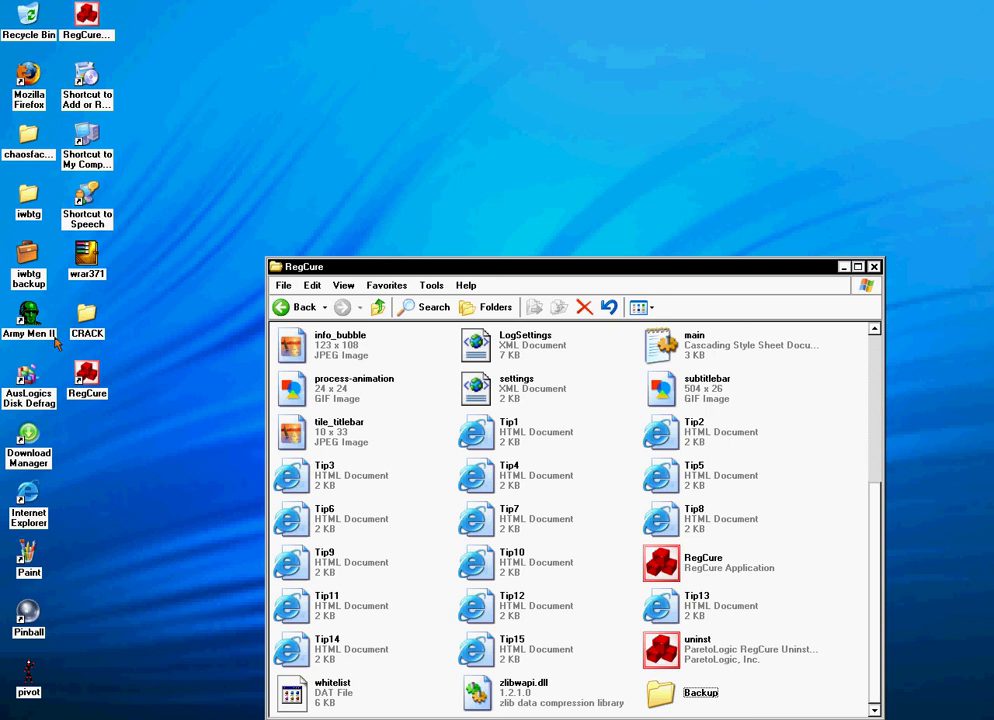
# - Replace the installed RegCure file with the CRACK folder copy, then close both folders
pyautogui.doubleClick(87, 318)
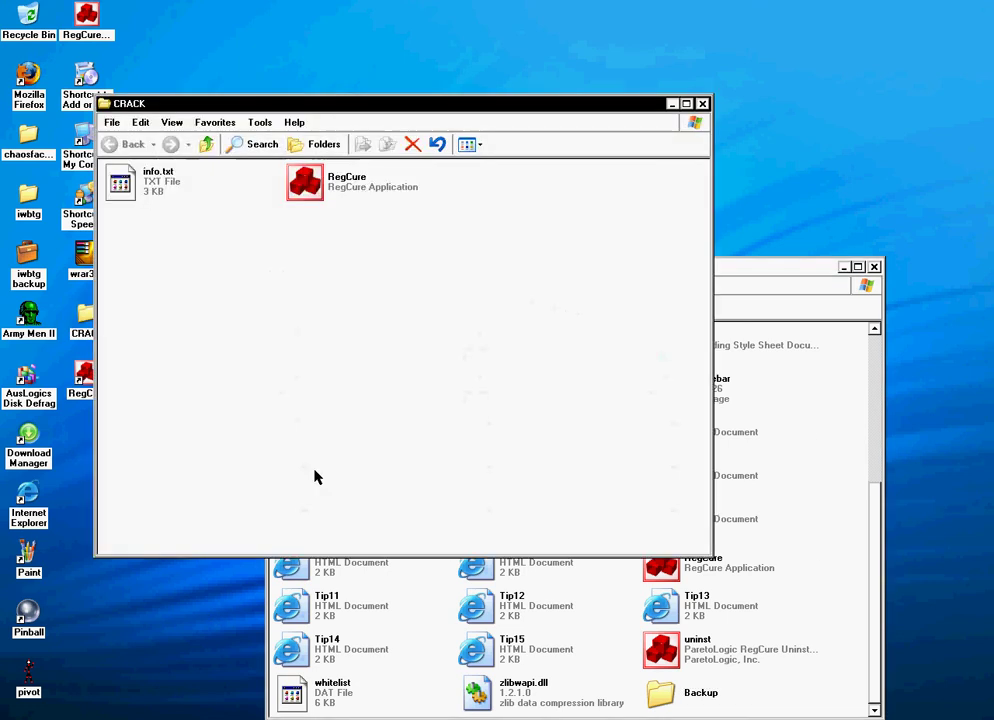
pyautogui.moveTo(366, 103); pyautogui.dragTo(298, 0)
pyautogui.rightClick(275, 86)
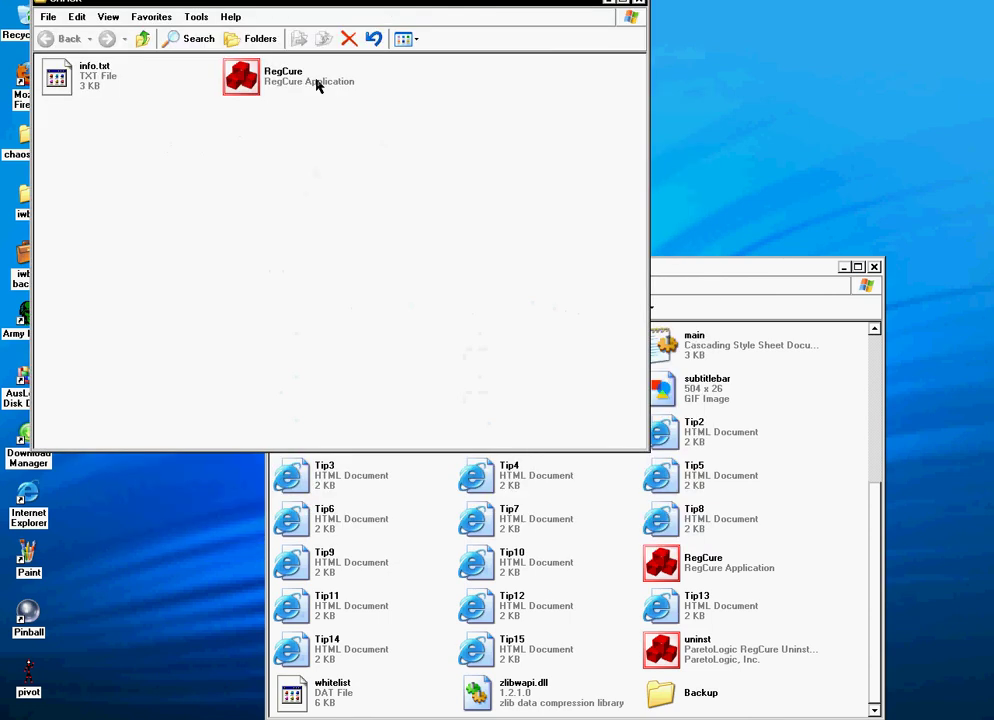
pyautogui.click(334, 226)
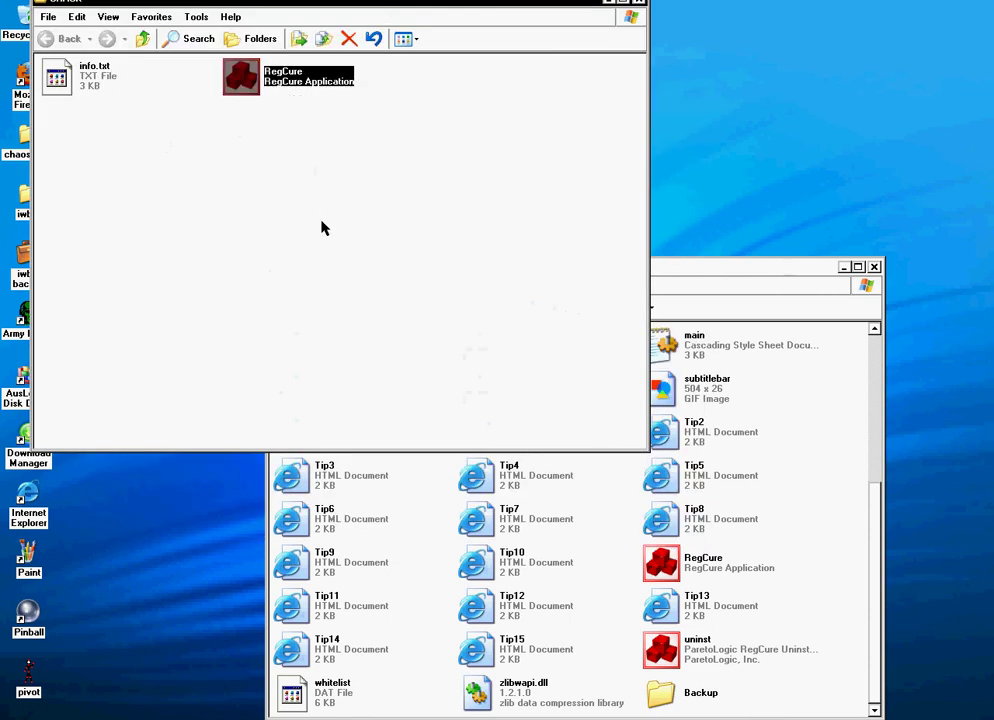
pyautogui.click(810, 569)
pyautogui.rightClick(810, 569)
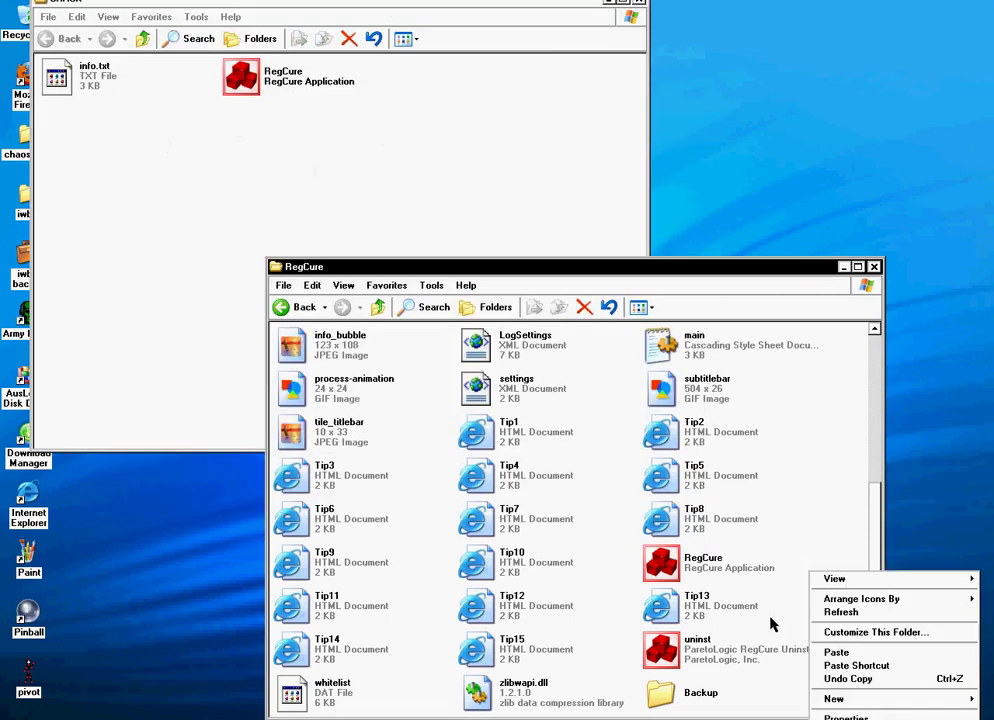
pyautogui.click(836, 652)
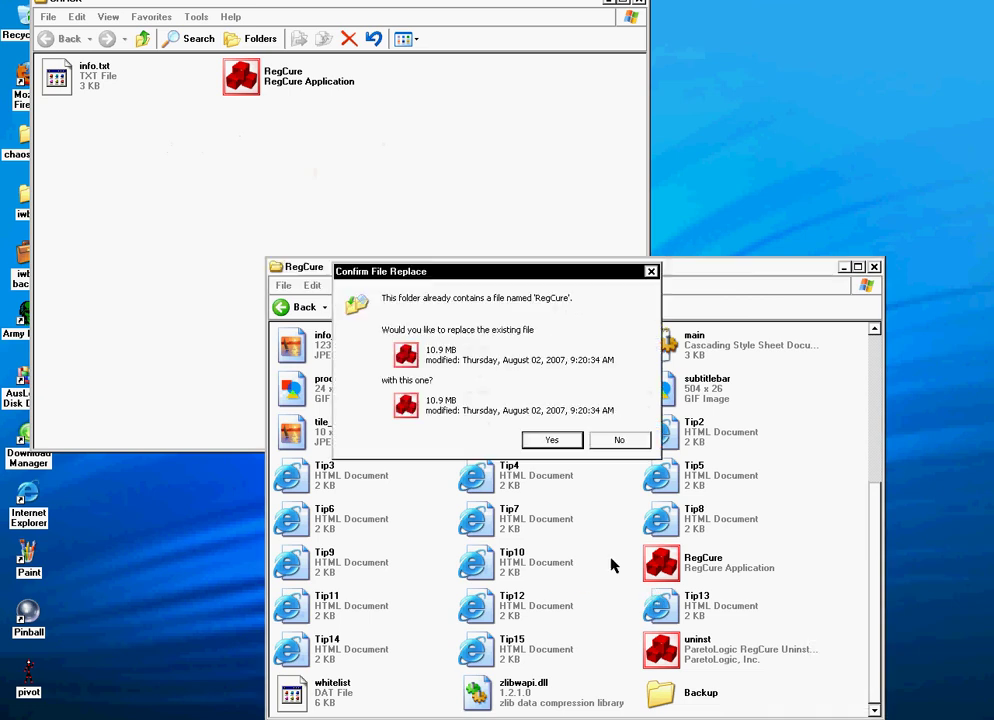
pyautogui.click(565, 445)
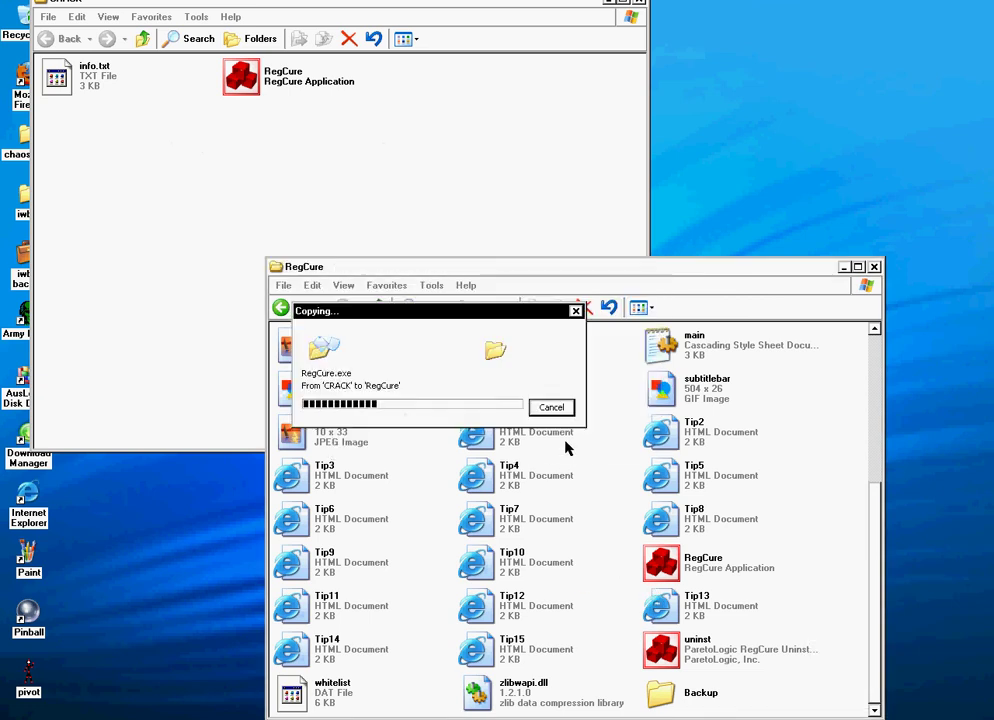
pyautogui.click(636, 4)
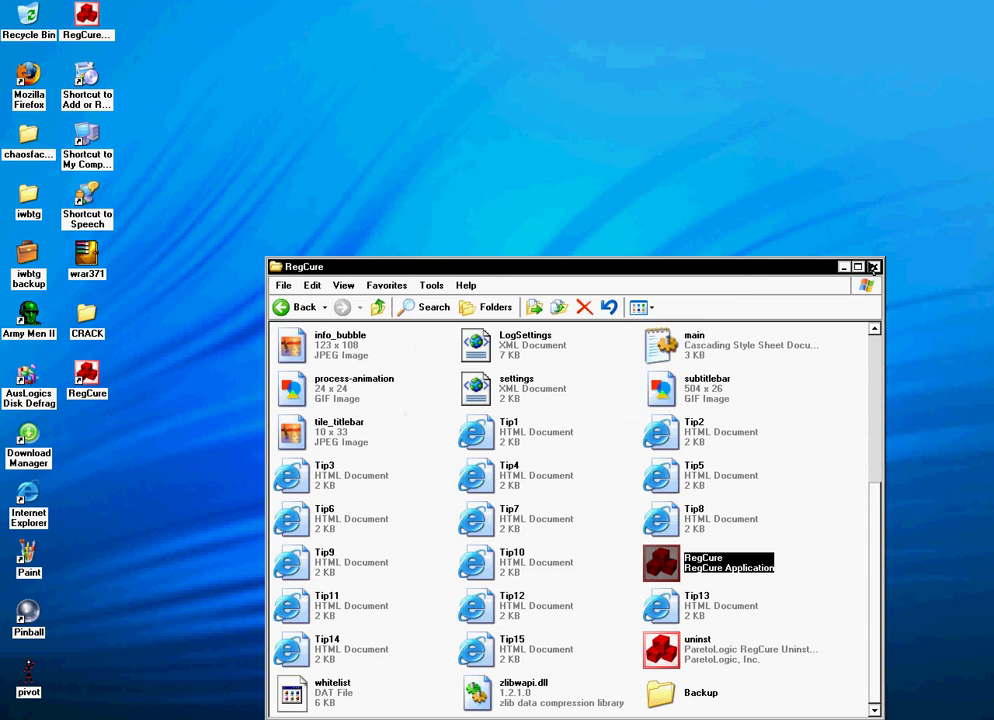
pyautogui.click(875, 267)
# - Launch RegCure from the desktop and start a scan with every category checked
pyautogui.doubleClick(90, 374)
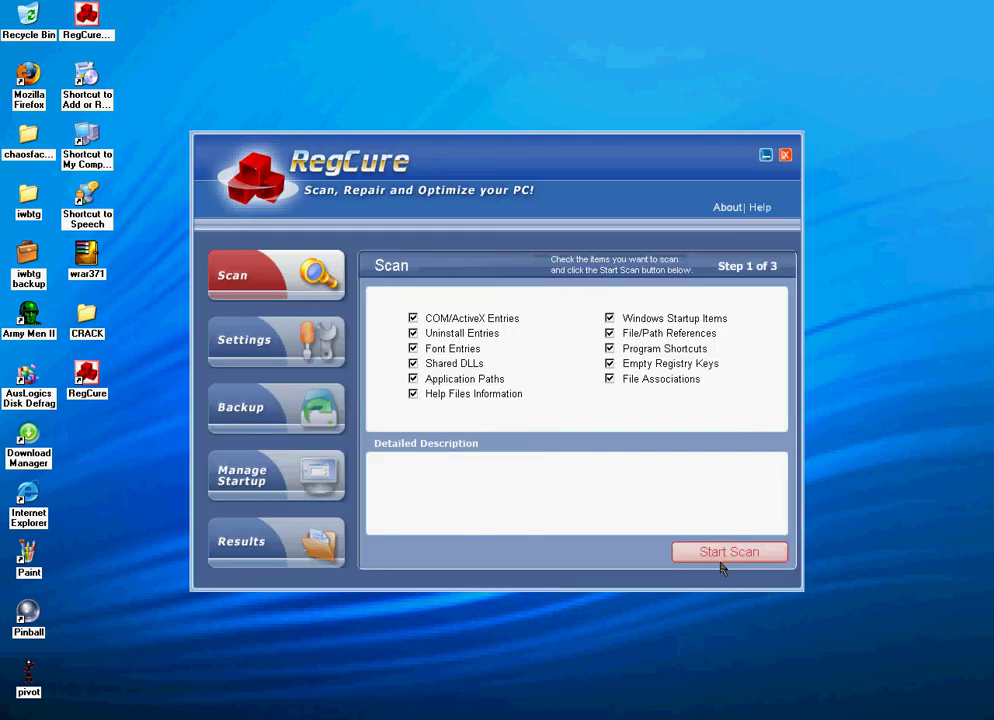
pyautogui.click(730, 553)
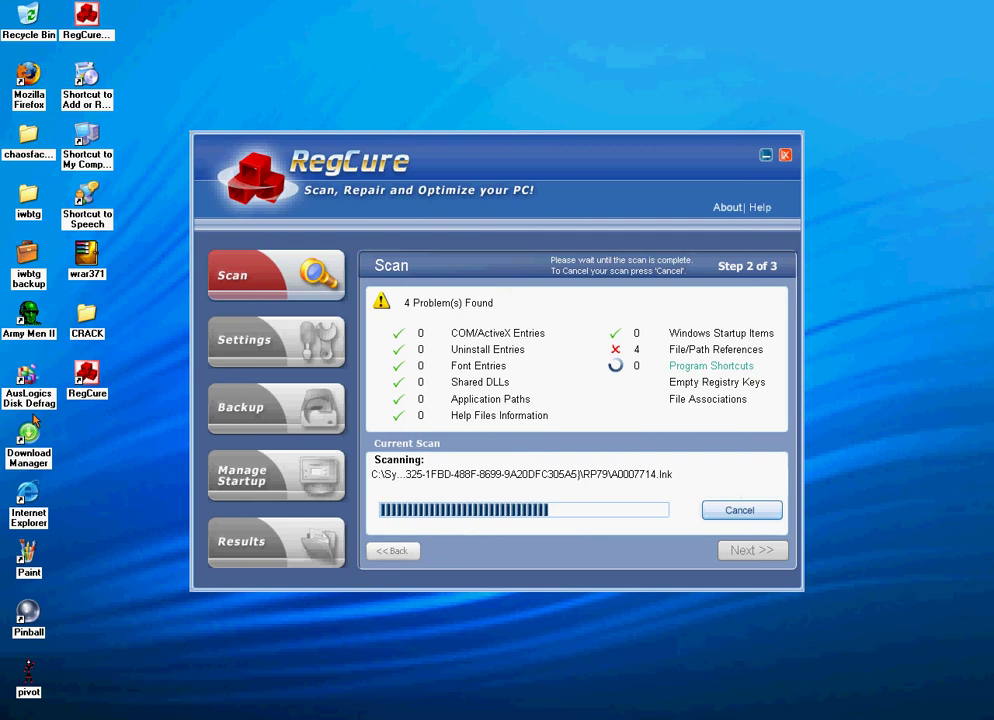
pyautogui.click(32, 374)
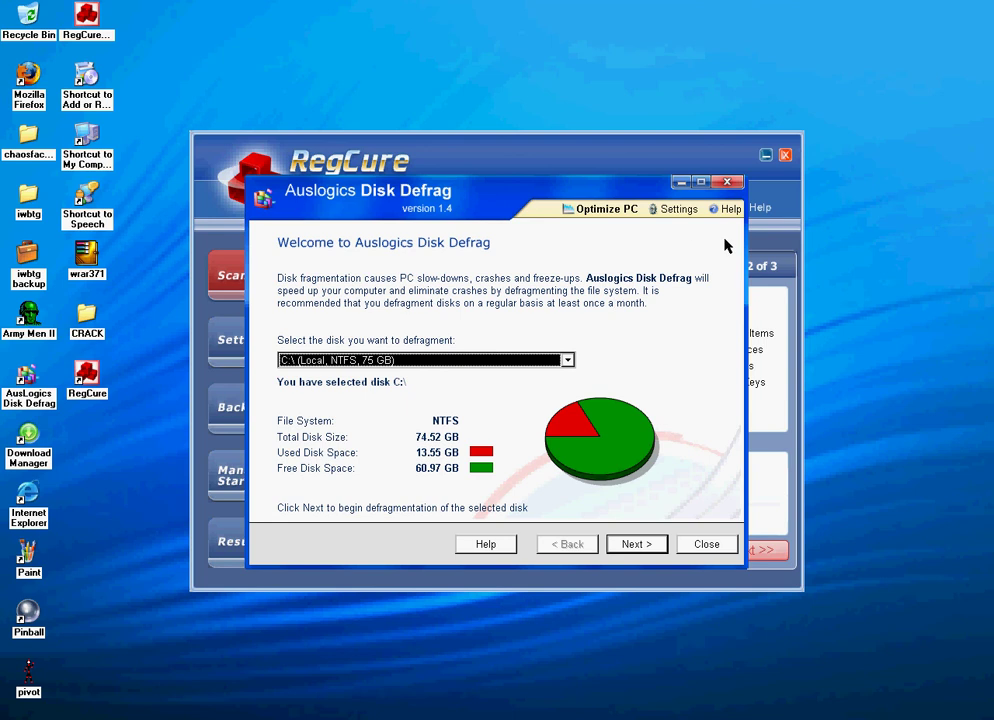
pyautogui.click(727, 181)
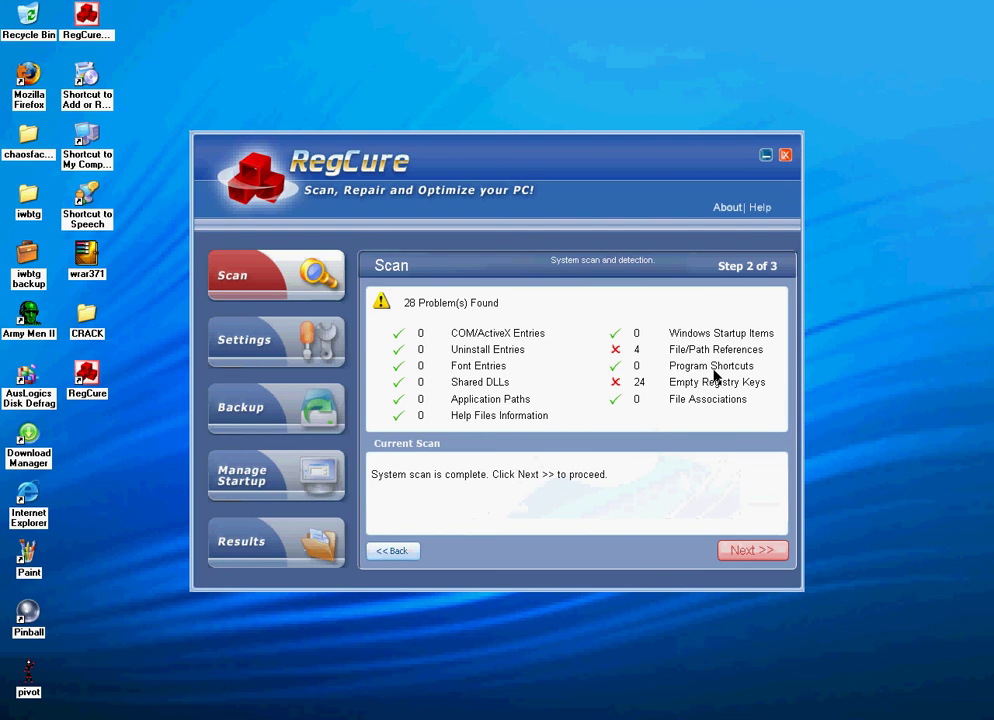
# - Advance to the found-errors list and begin fixing all 28 selected errors
pyautogui.click(763, 558)
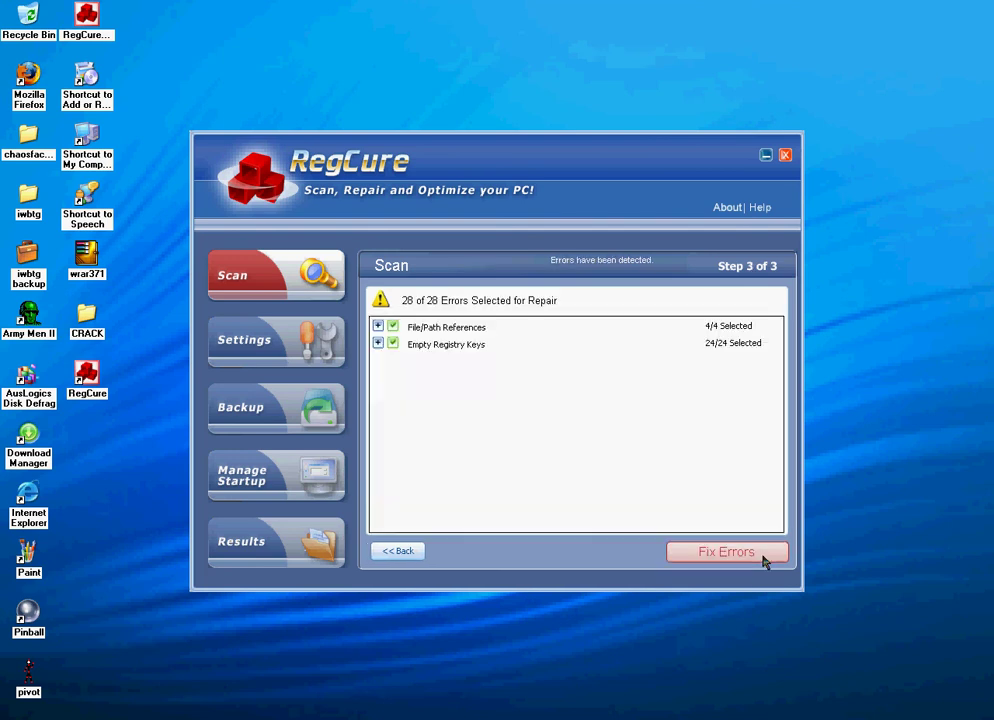
pyautogui.click(763, 558)
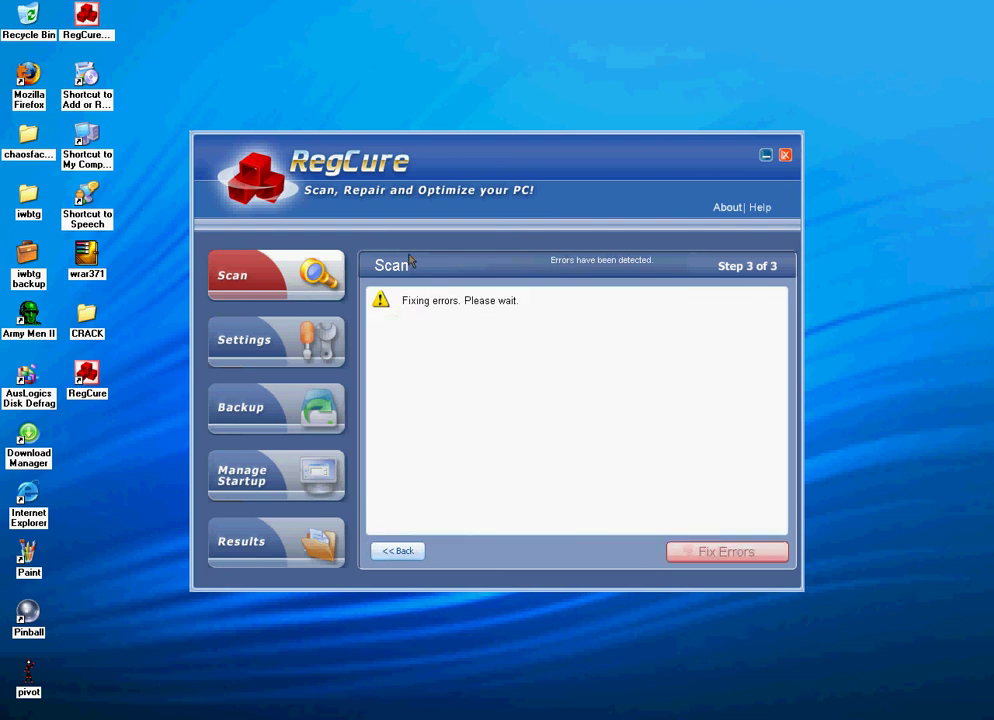
# - Launch Spybot's File Shredder from Start > All Programs > Spybot - Search & Destroy
pyautogui.press('super')
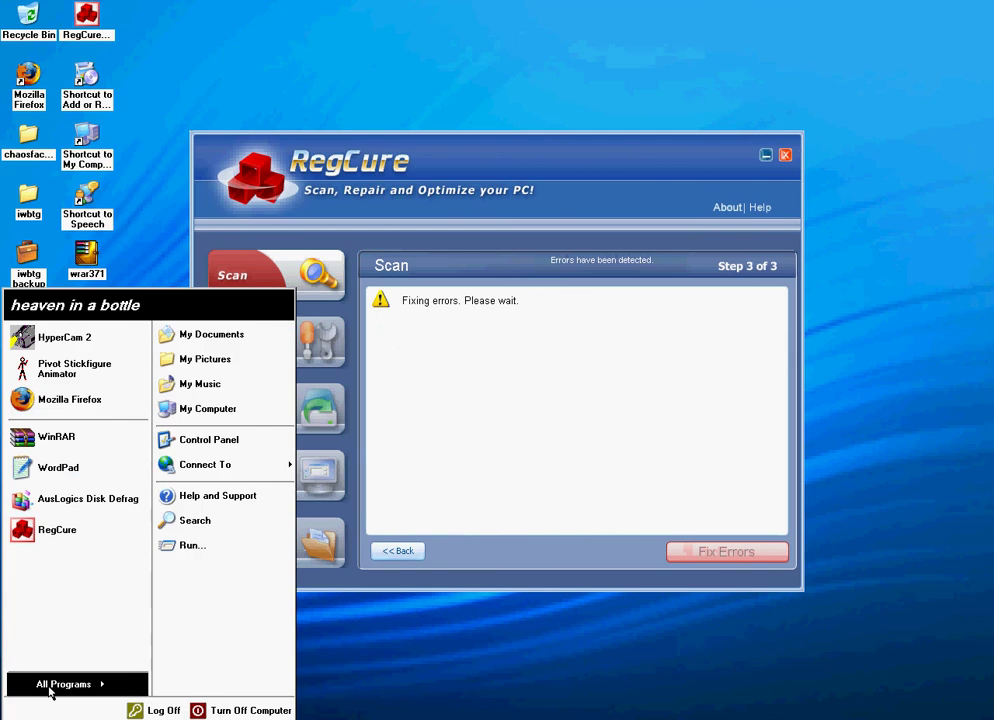
pyautogui.click(50, 690)
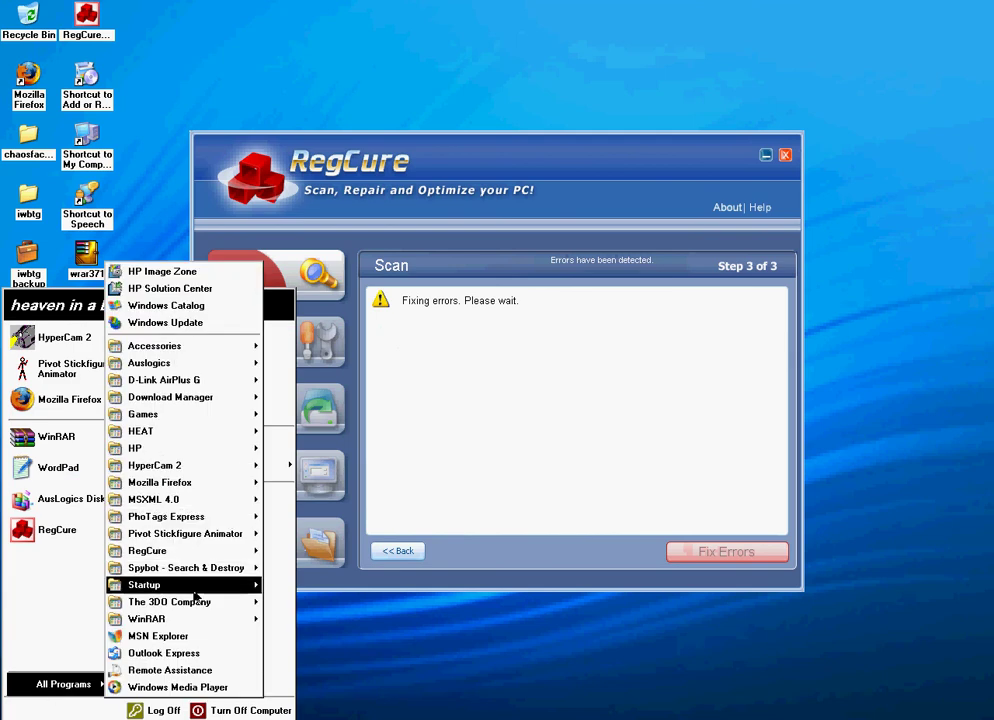
pyautogui.moveTo(185, 567)
pyautogui.click(380, 568)
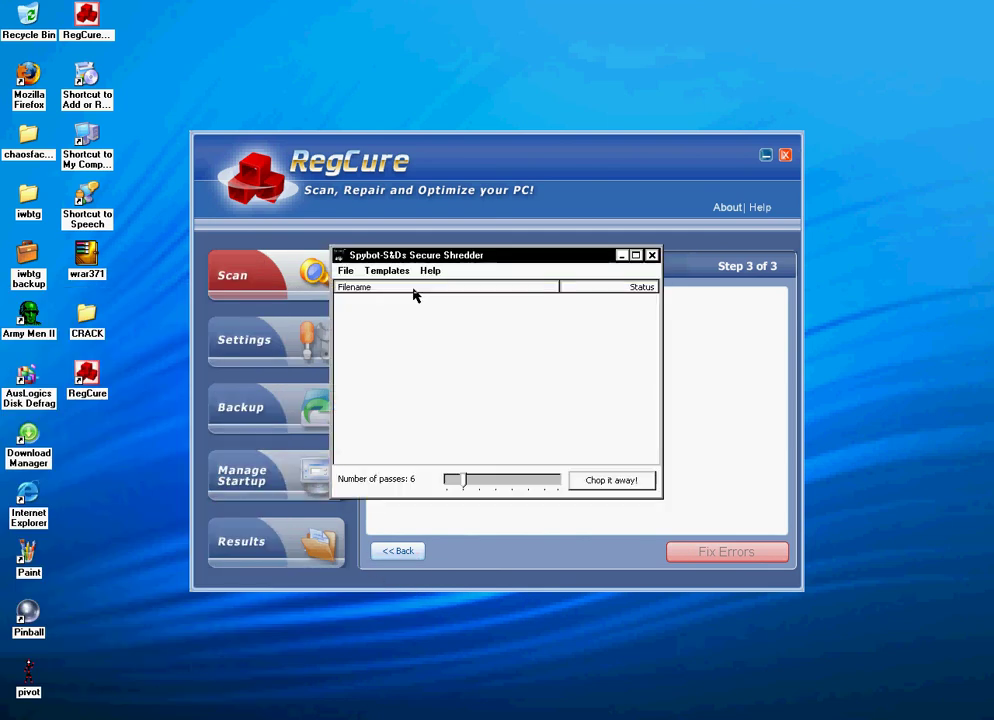
# - Add the Temp folder files, shred them, and minimize the shredder
pyautogui.click(387, 270)
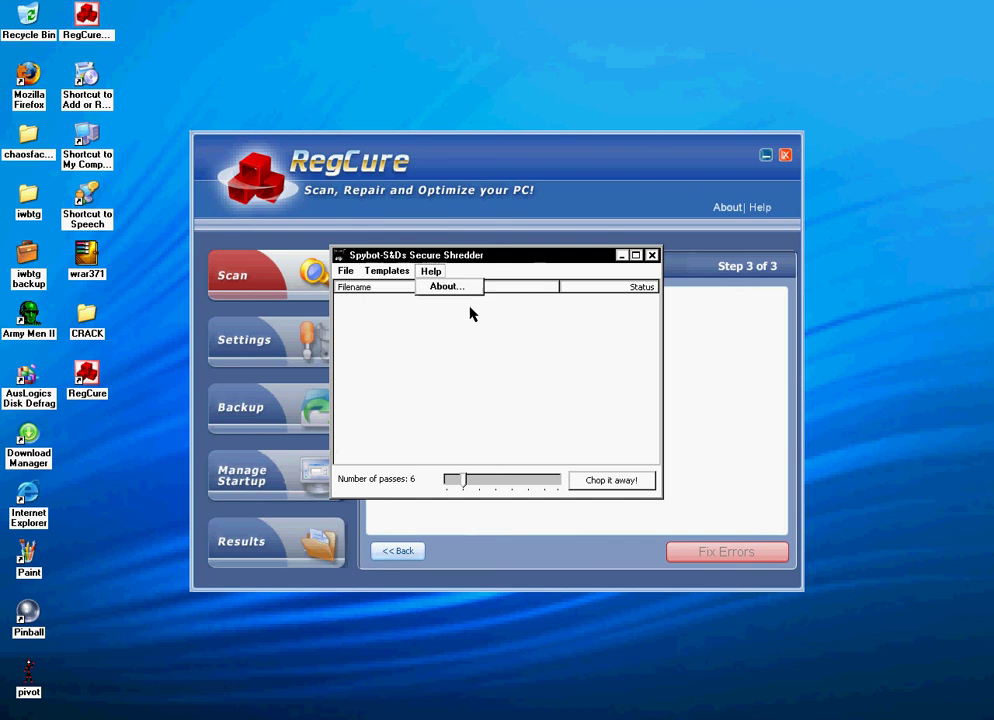
pyautogui.click(428, 289)
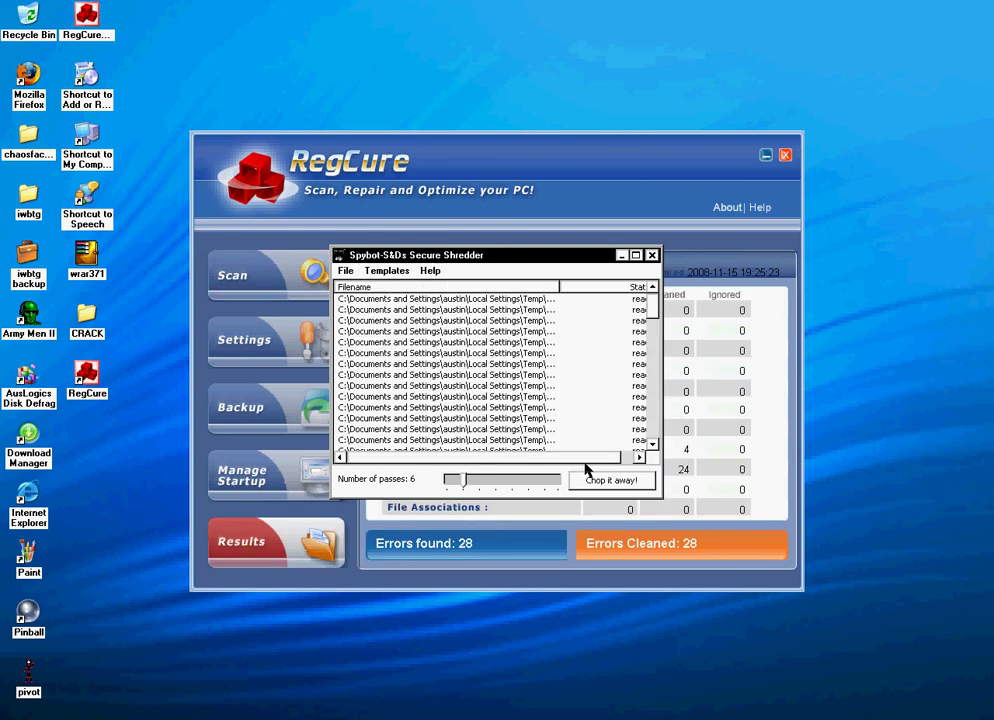
pyautogui.click(629, 486)
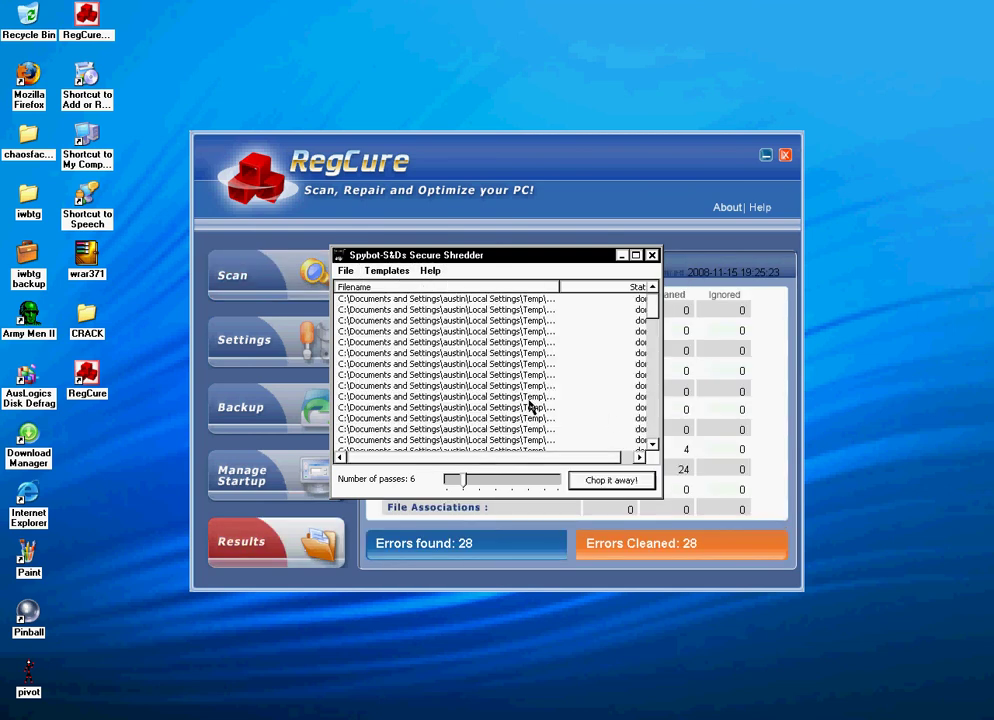
pyautogui.click(401, 275)
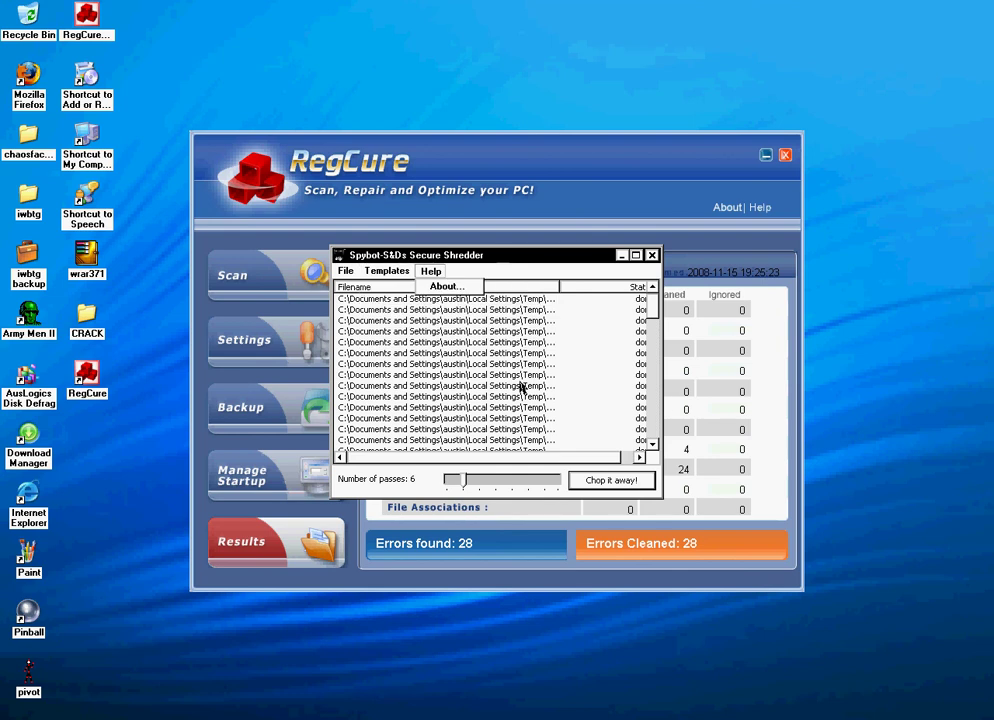
pyautogui.click(400, 313)
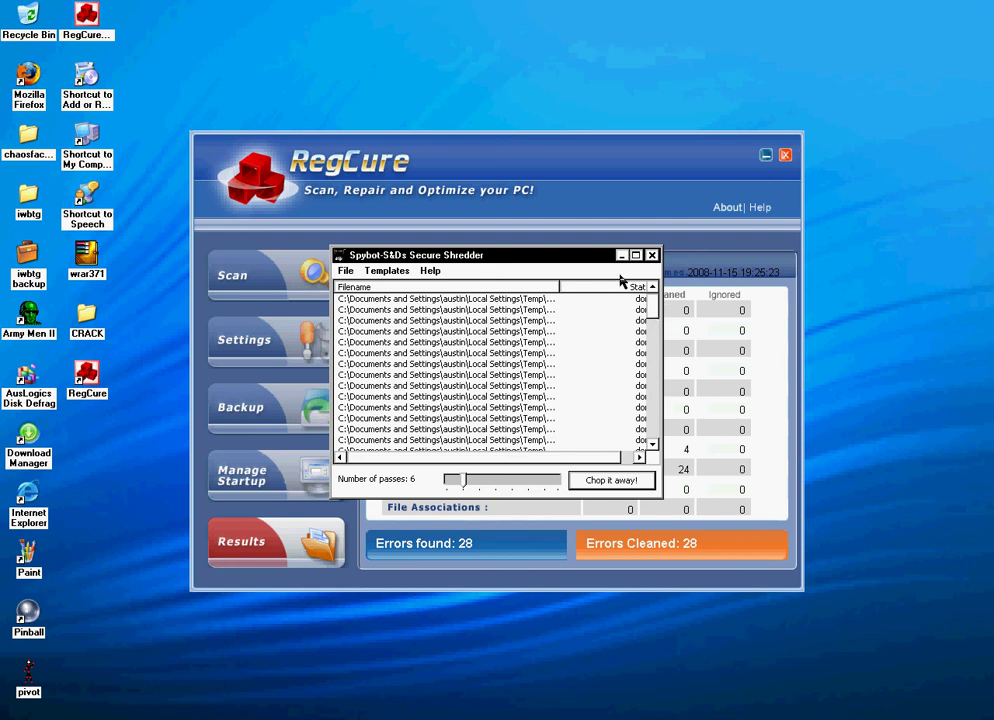
pyautogui.click(621, 256)
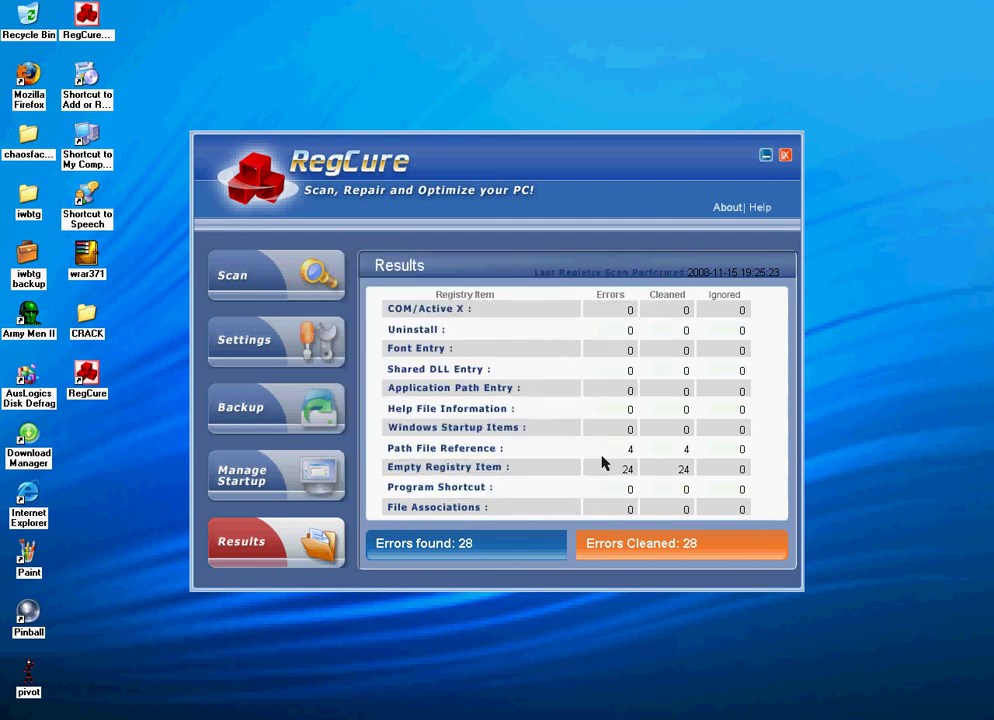
# - Close RegCure and restore the Secure Shredder window, moved higher on the desktop
pyautogui.click(786, 157)
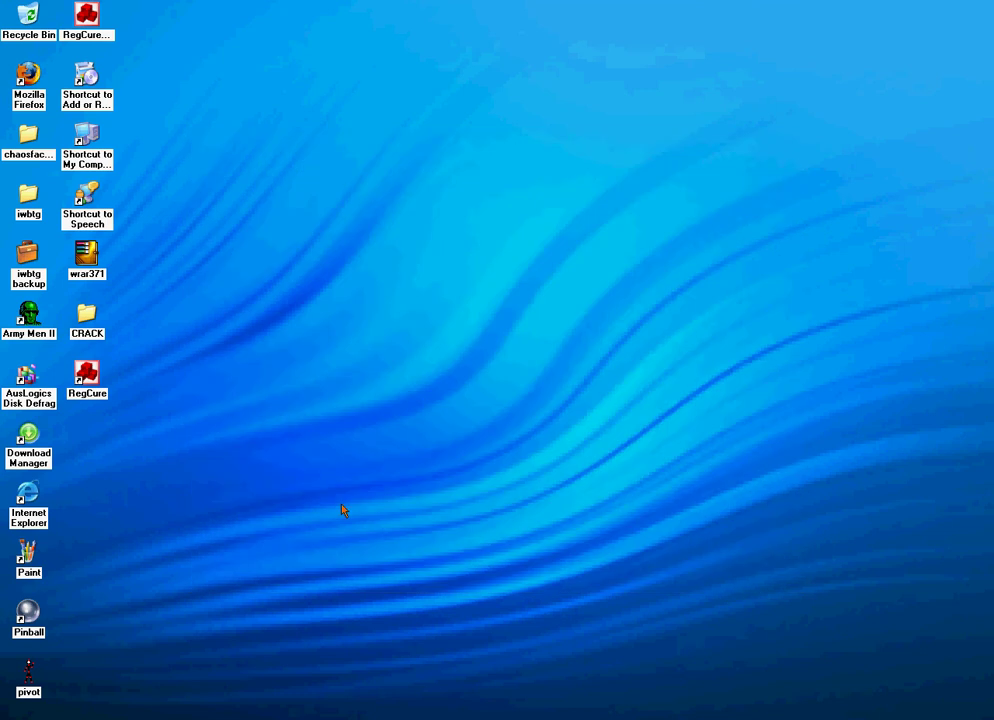
pyautogui.click(560, 703)
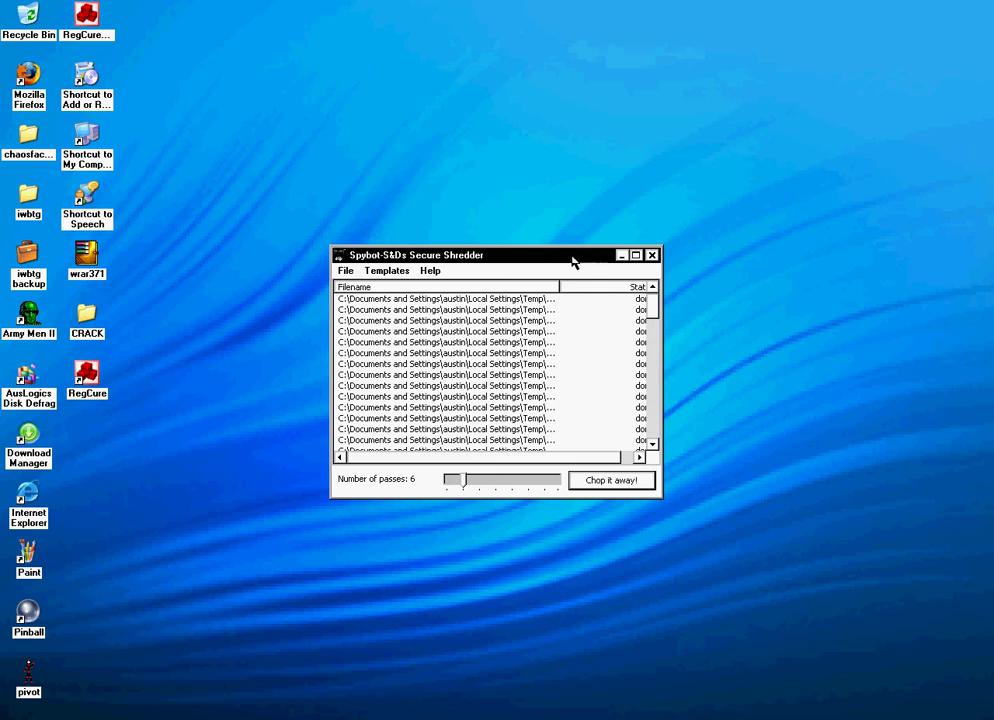
pyautogui.moveTo(566, 257); pyautogui.dragTo(571, 101)
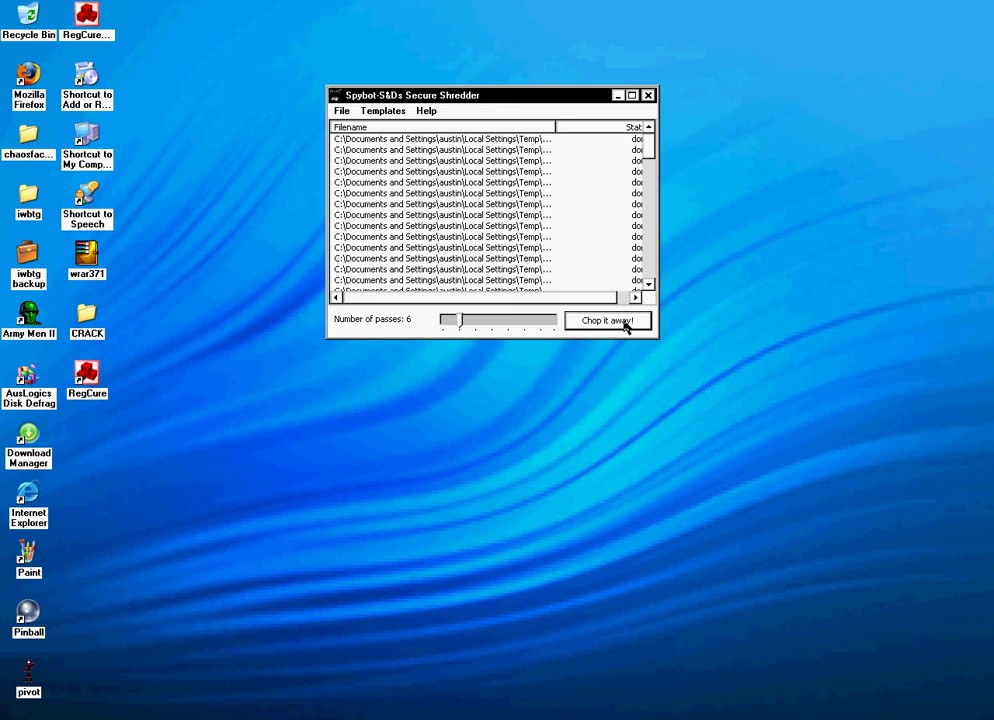
pyautogui.click(648, 284)
pyautogui.click(648, 286)
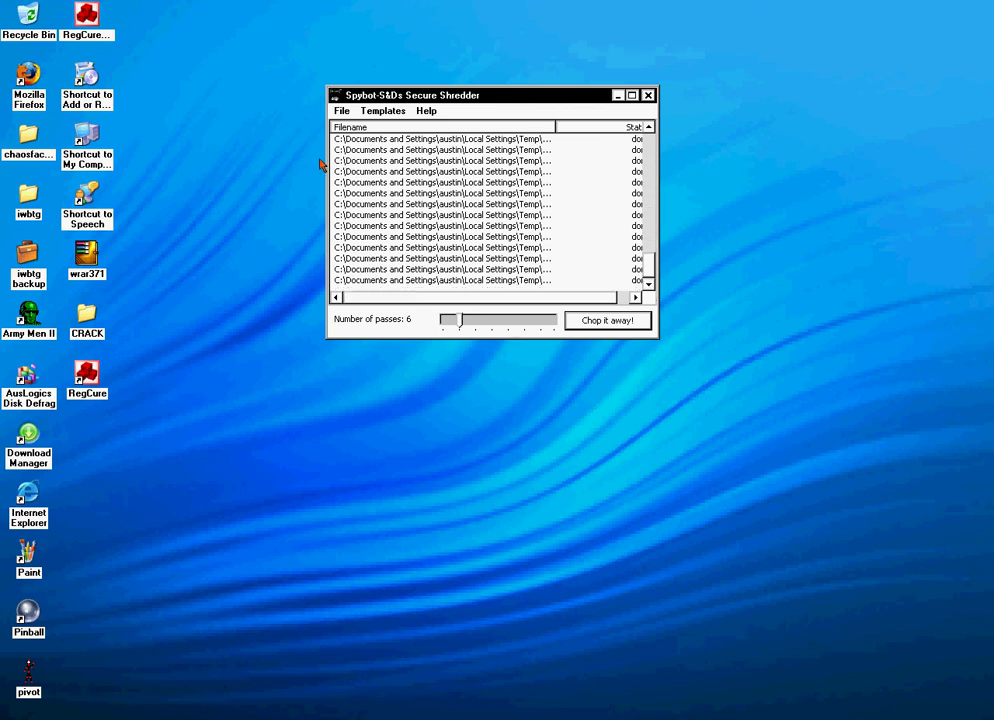
# - Add the Internet Explorer cache files to the shred list and shred them
pyautogui.click(384, 111)
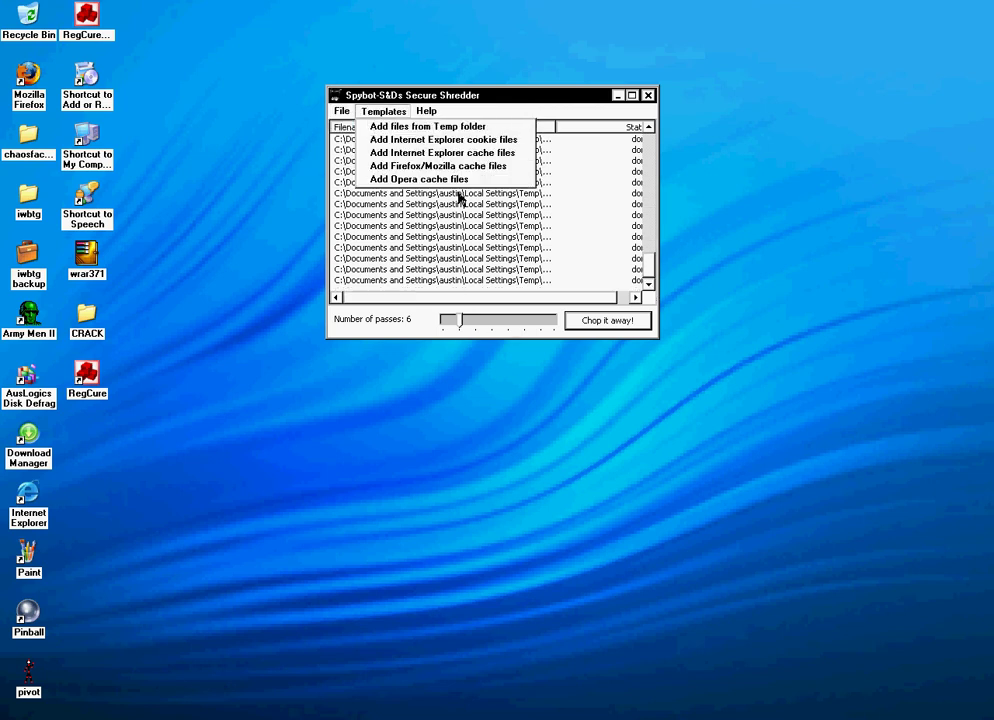
pyautogui.click(506, 141)
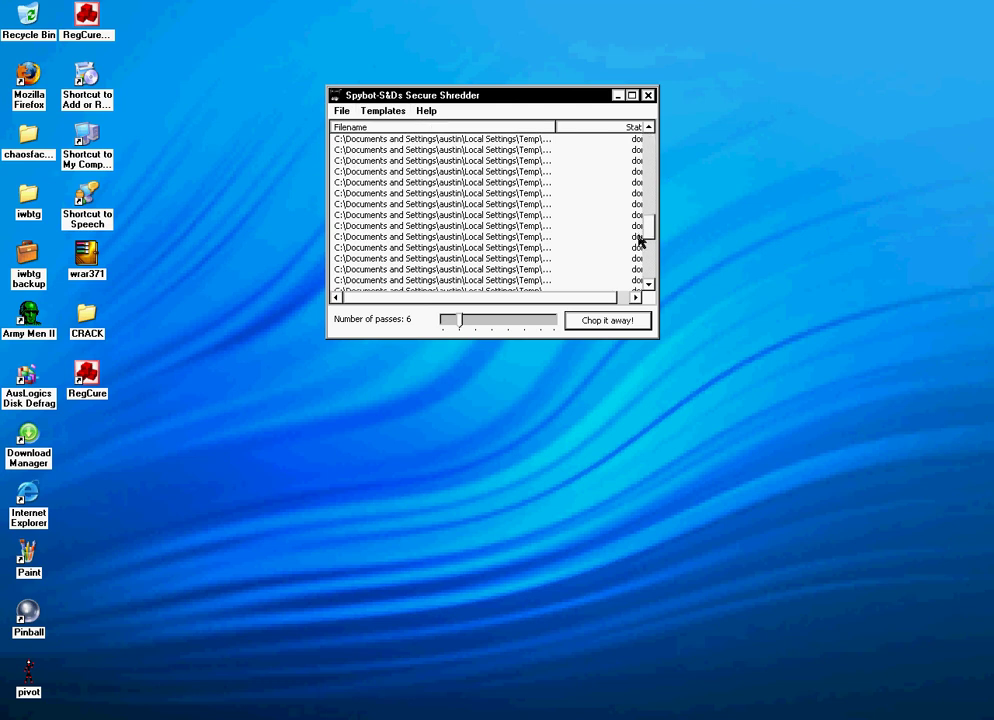
pyautogui.moveTo(648, 146); pyautogui.dragTo(651, 287)
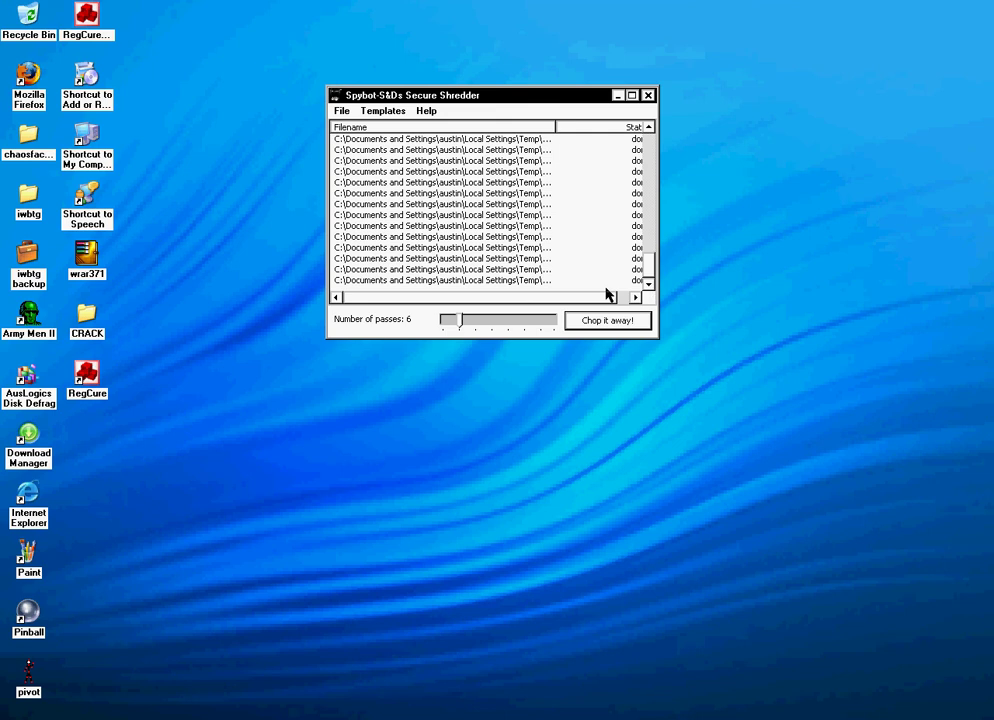
pyautogui.click(383, 111)
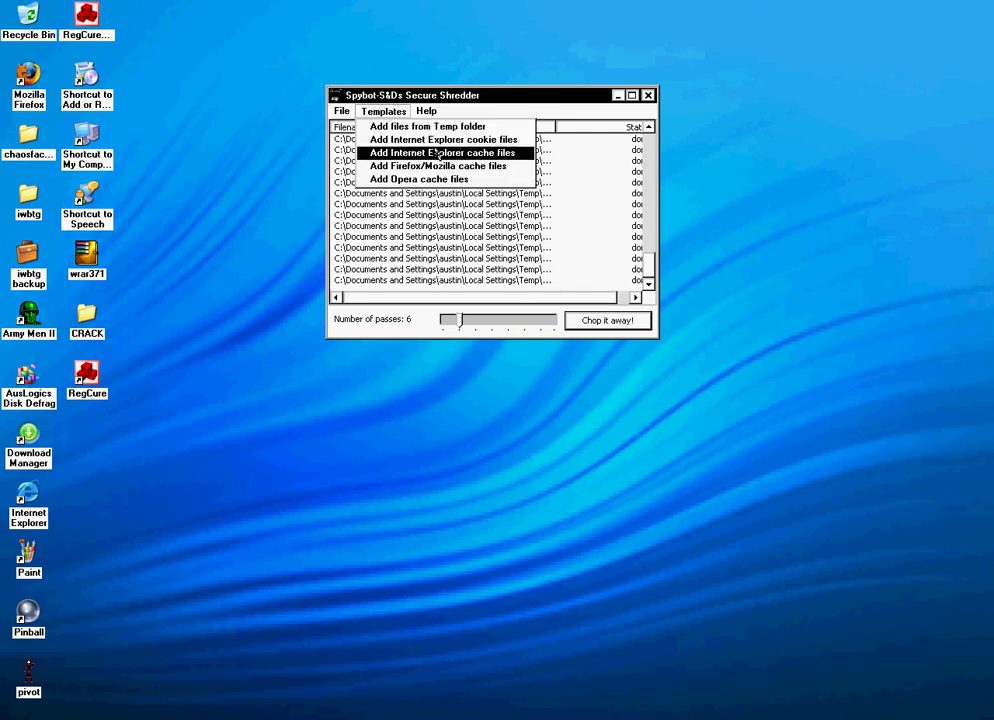
pyautogui.click(437, 157)
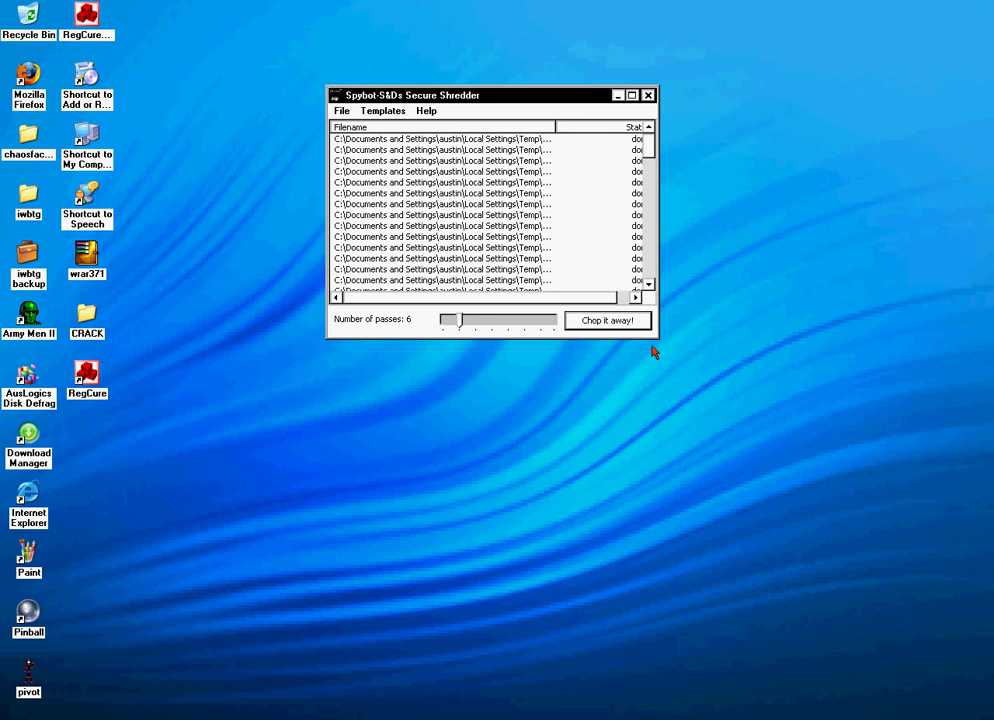
pyautogui.click(648, 284)
pyautogui.click(609, 328)
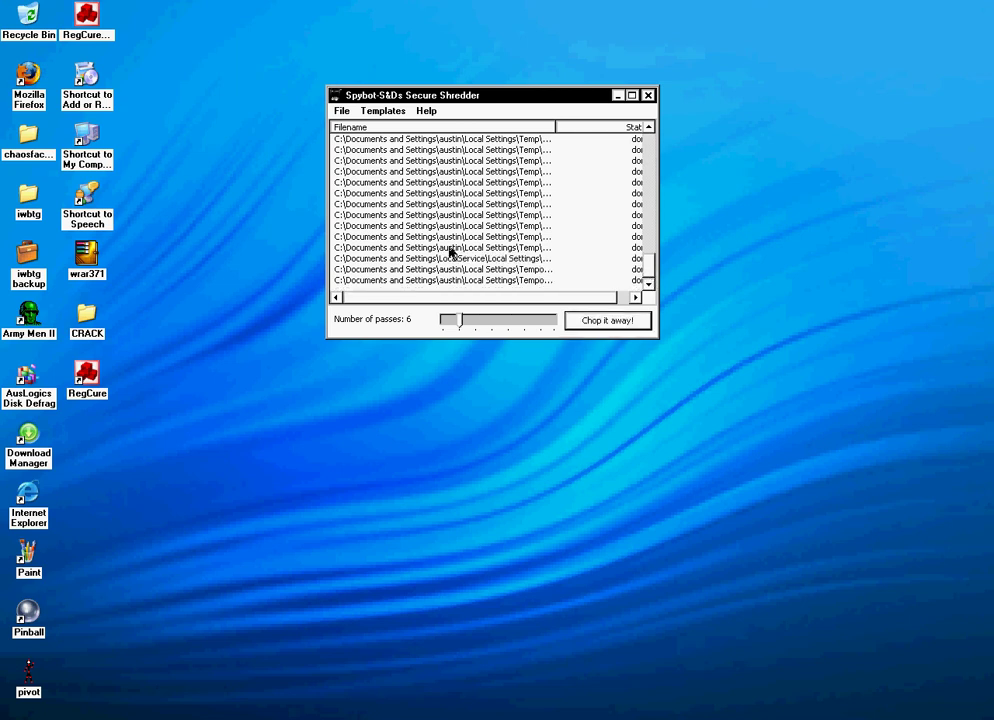
# - Add the Firefox/Mozilla cache files and shred them as well
pyautogui.click(384, 111)
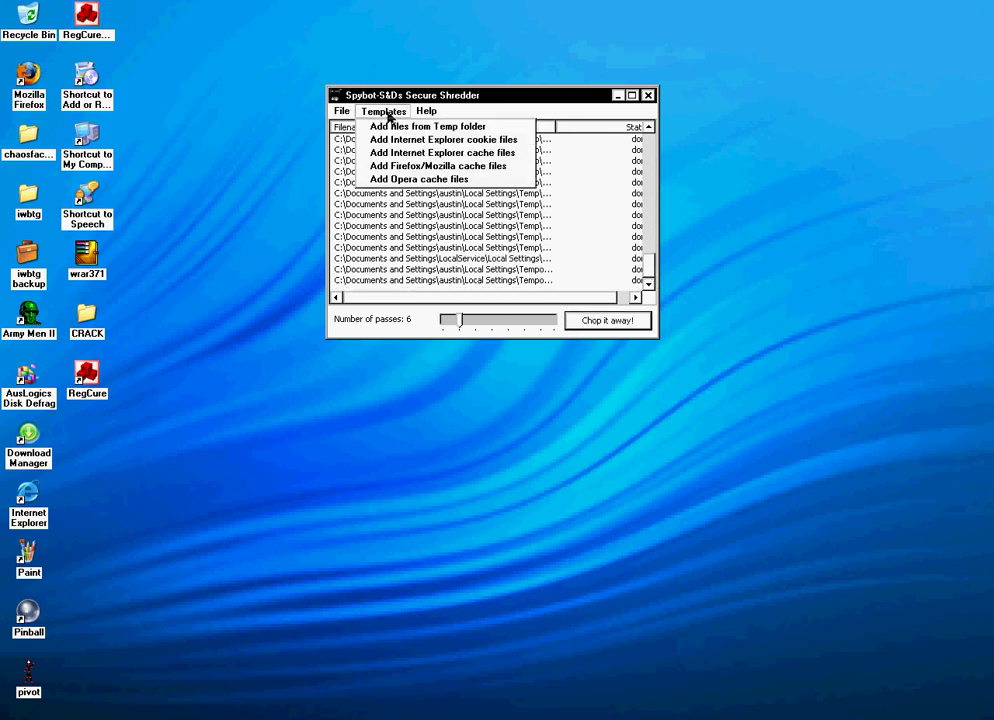
pyautogui.click(459, 168)
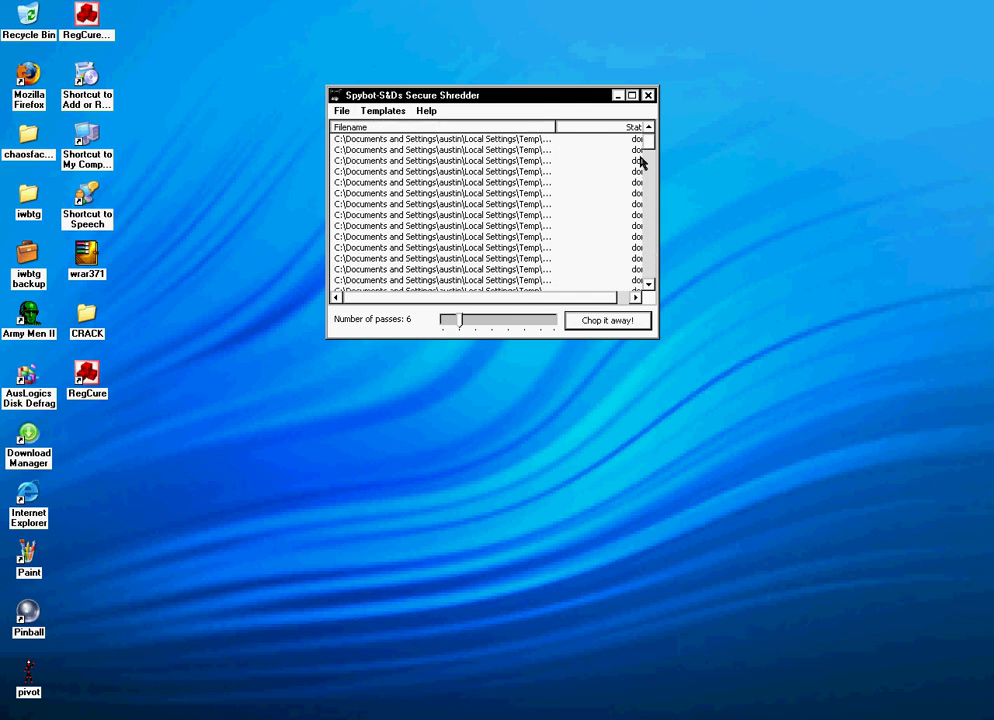
pyautogui.moveTo(648, 146); pyautogui.dragTo(661, 295)
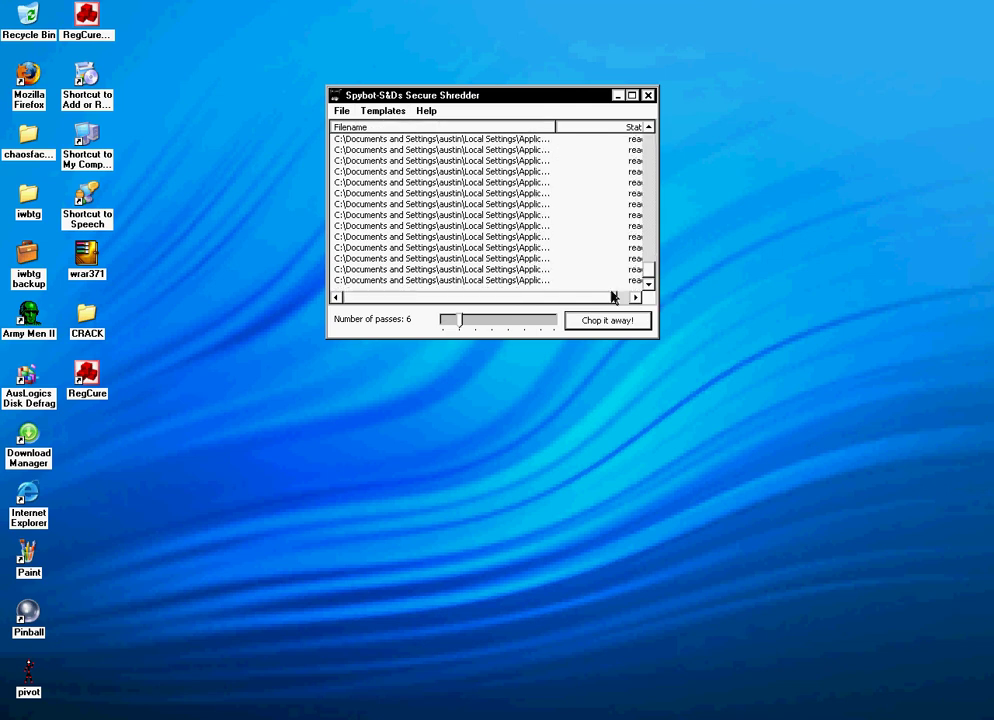
pyautogui.click(599, 328)
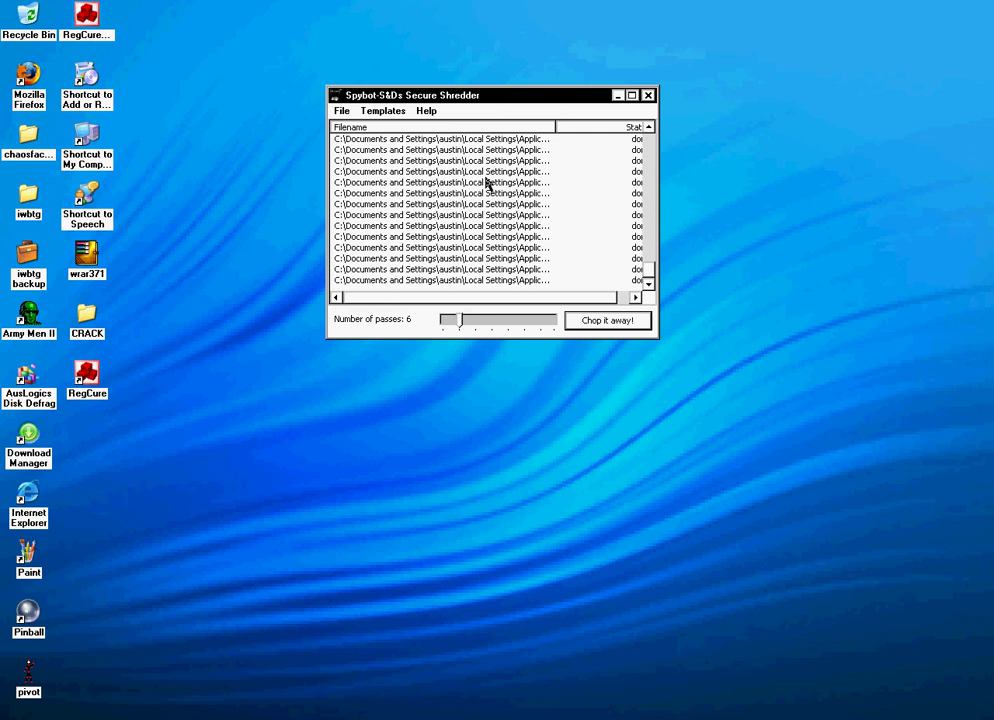
# - Close the shredder, open Auslogics Disk Defrag on drive C:, and close it without defragmenting
pyautogui.click(647, 96)
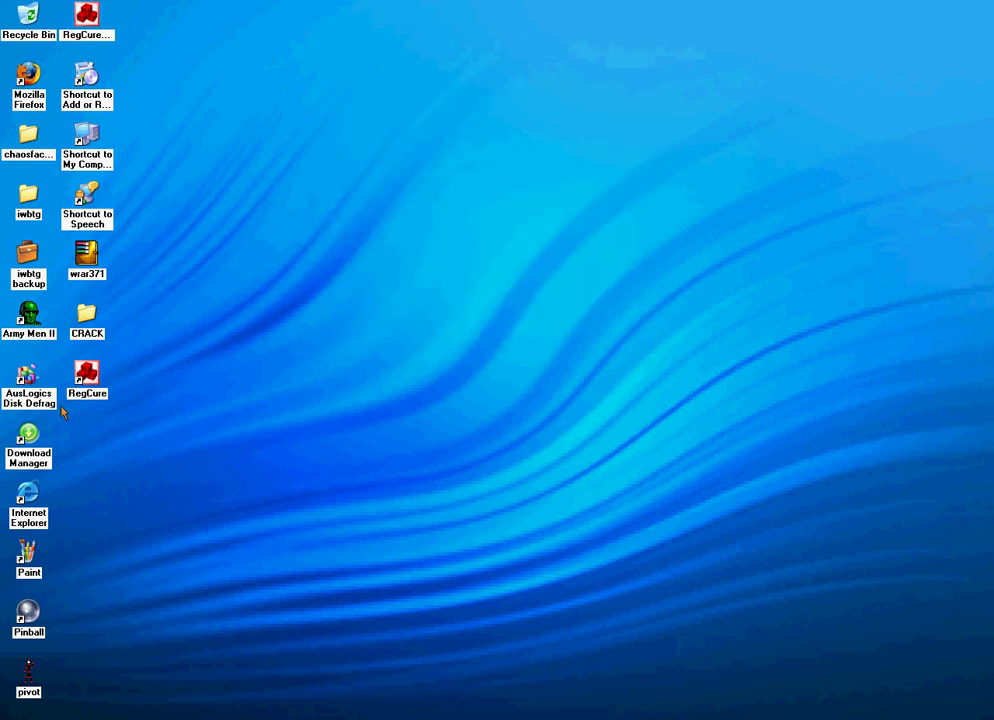
pyautogui.doubleClick(28, 378)
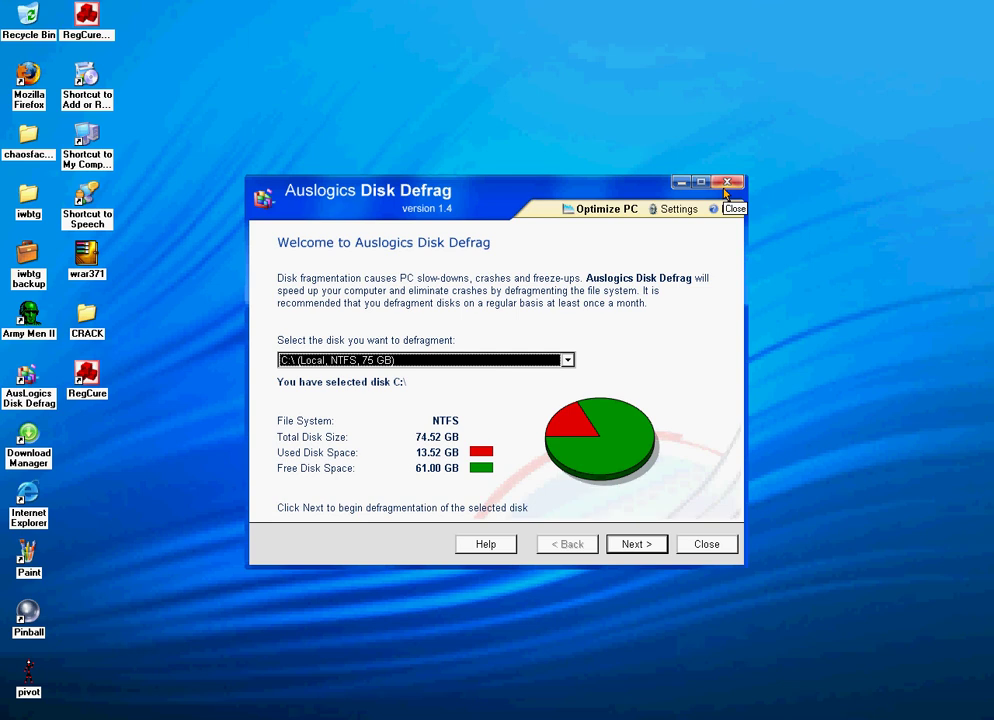
pyautogui.click(726, 184)
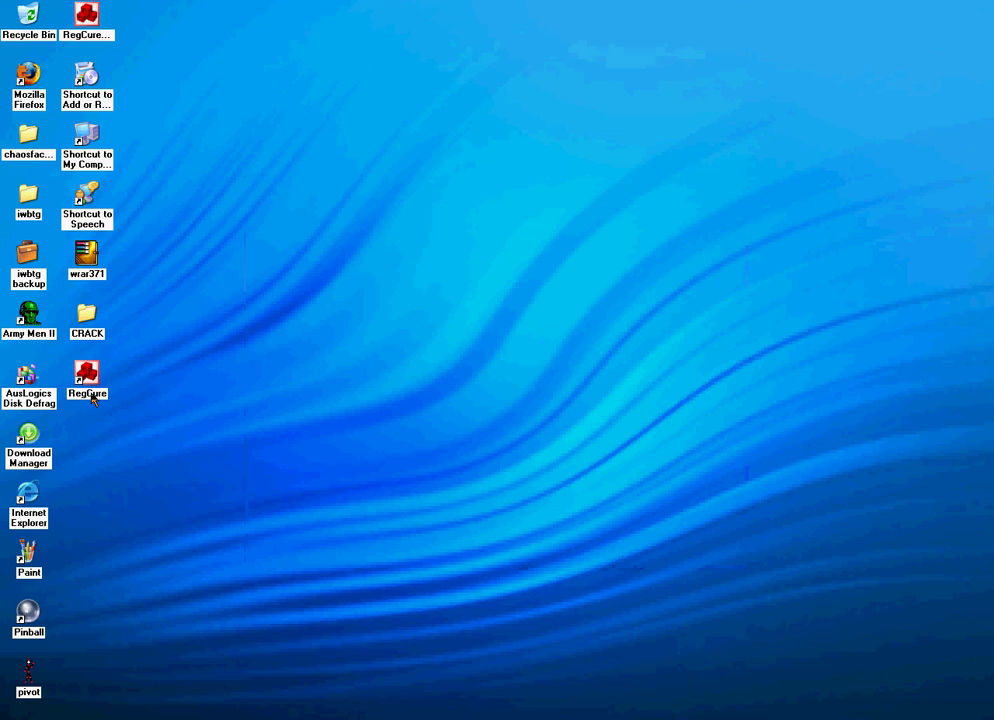
# - Launch RegCure, run a fresh scan, and continue to its 19 found errors
pyautogui.doubleClick(92, 398)
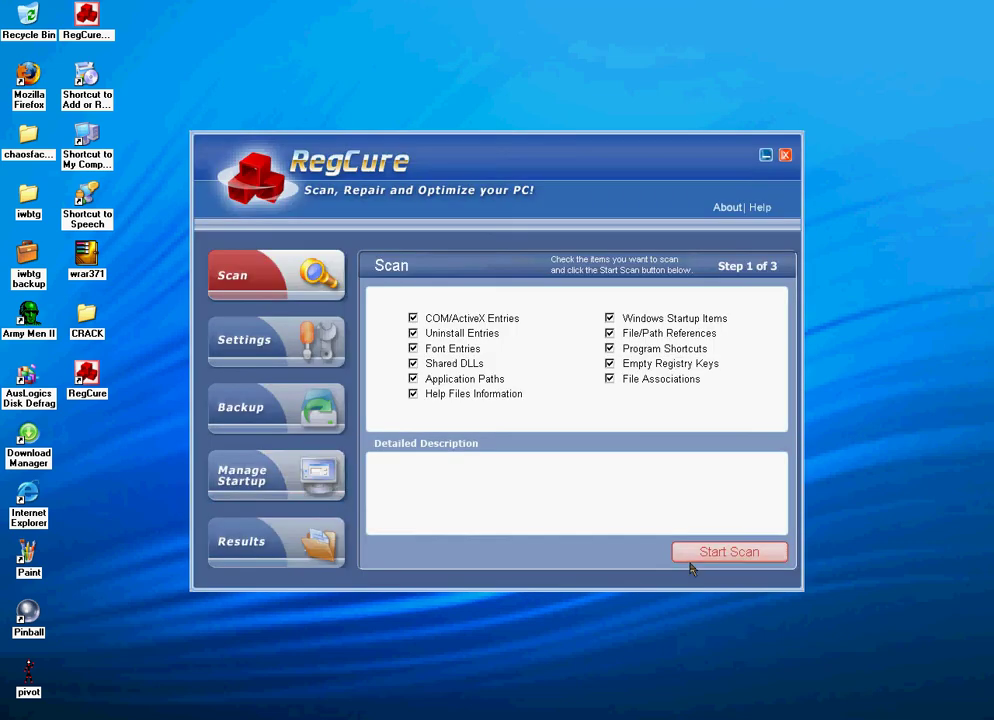
pyautogui.click(690, 563)
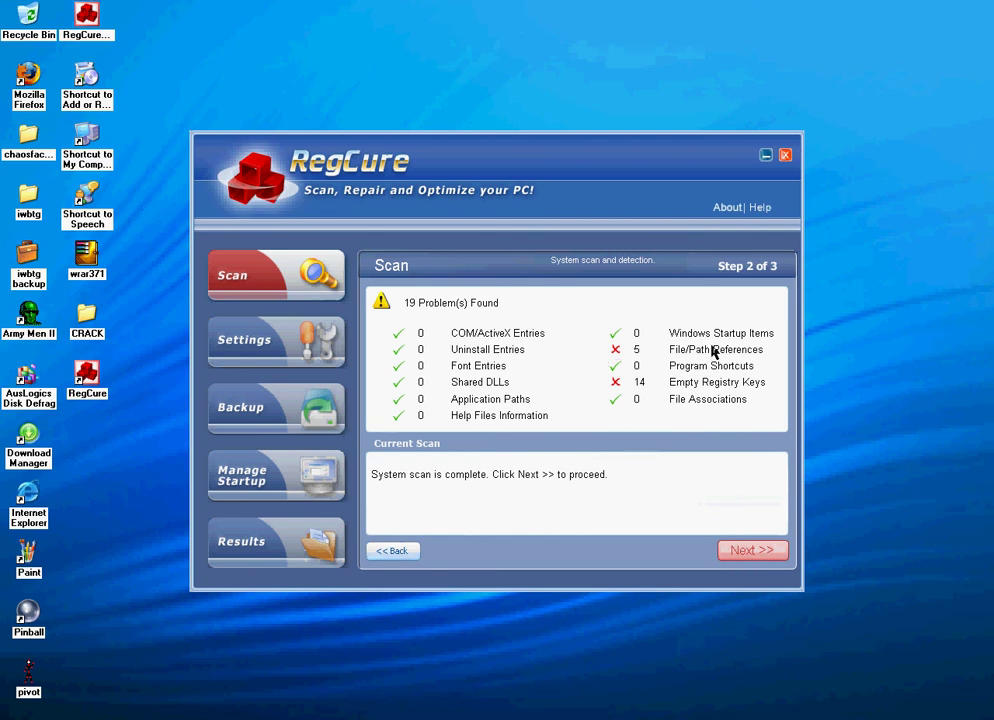
pyautogui.click(771, 552)
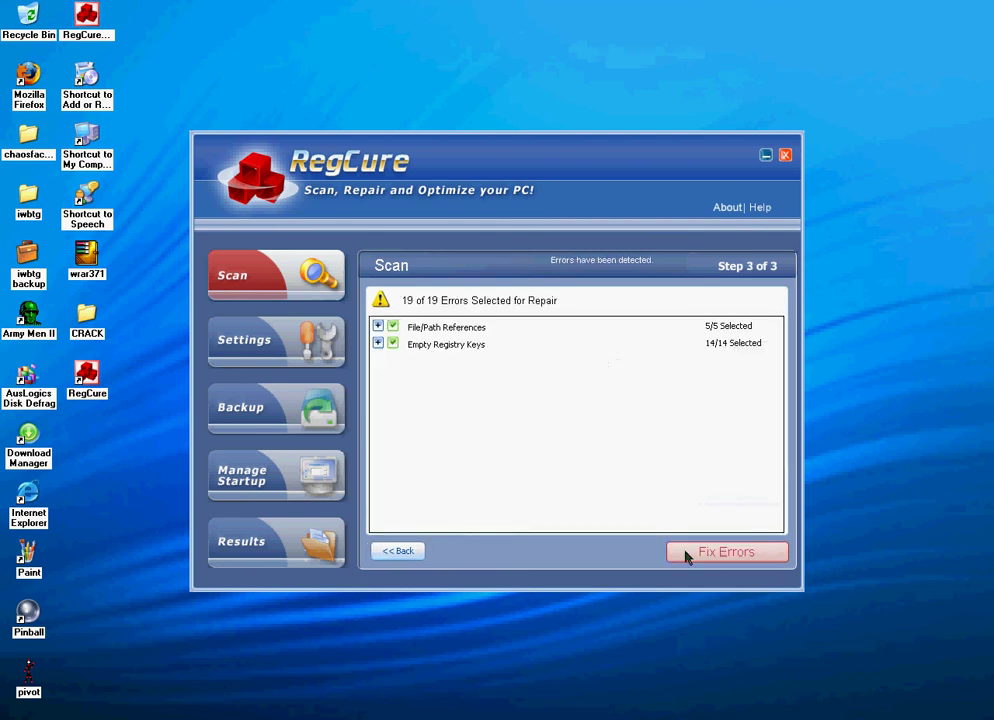
# - Fix the 19 selected errors, opening and dismissing the Start menu while it finishes
pyautogui.click(686, 555)
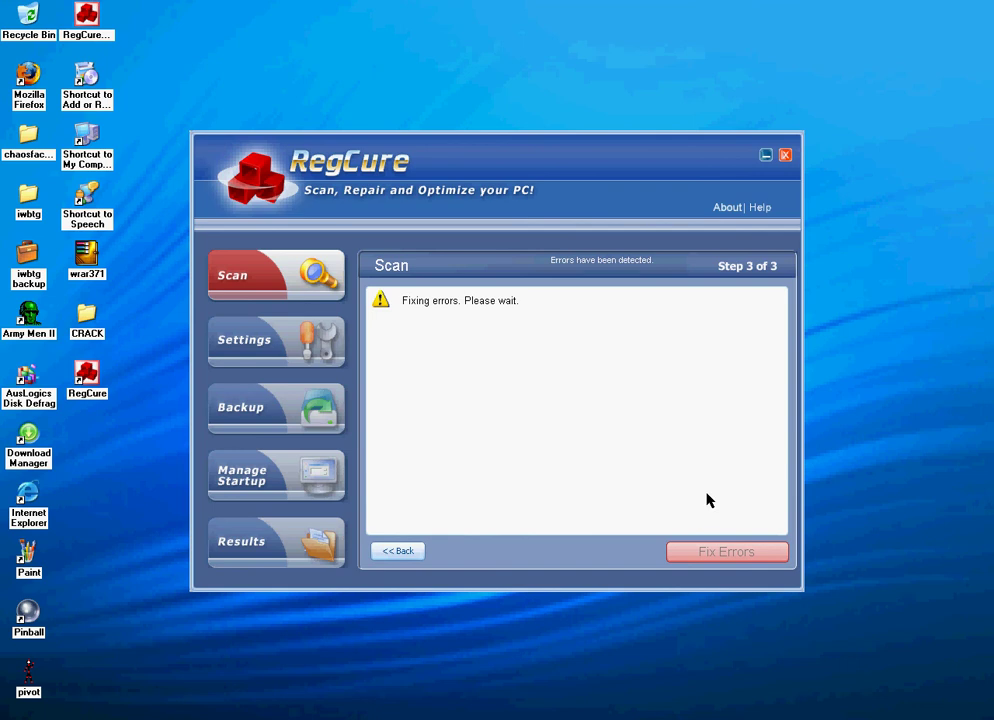
pyautogui.press('super')
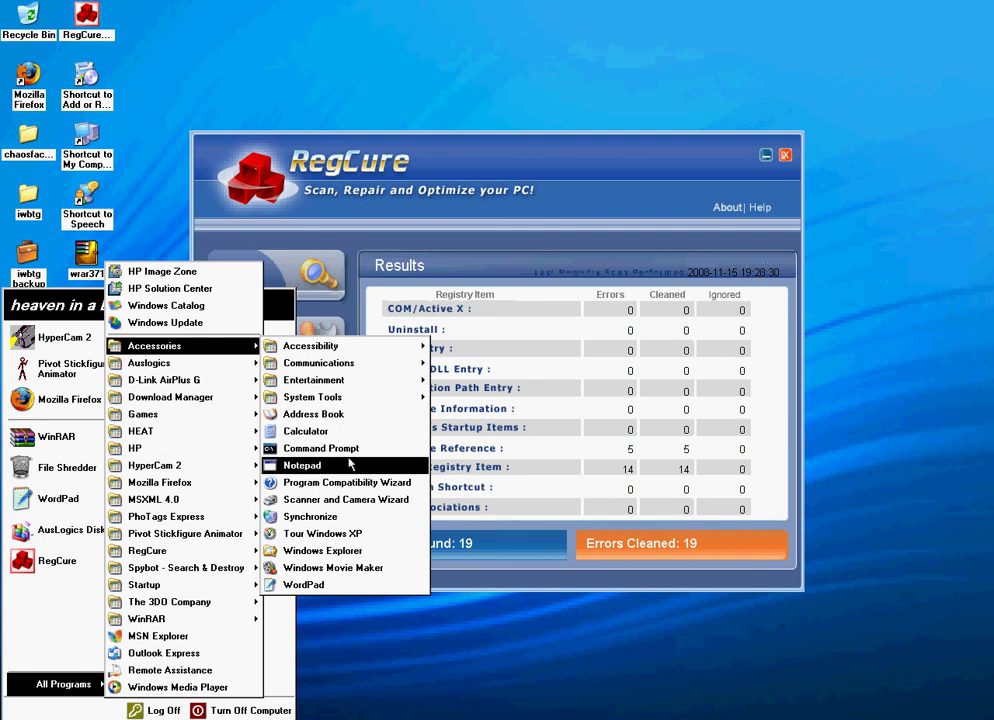
pyautogui.moveTo(311, 346)
pyautogui.click(939, 495)
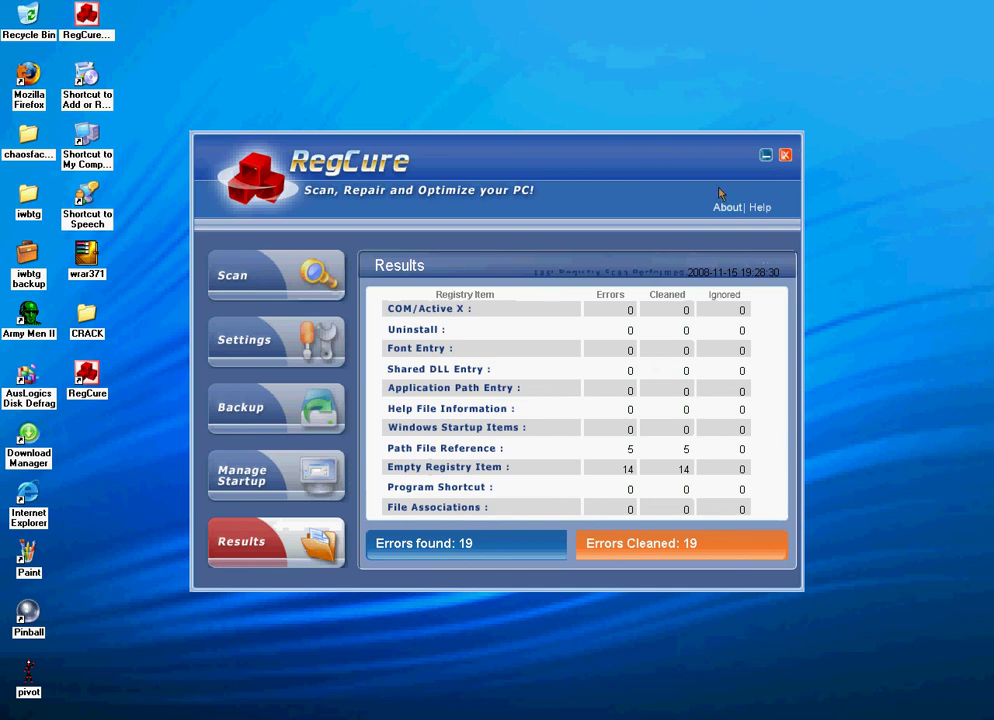
# - Inspect the HP Image Zone, Performance Center and igndlm.exe startup entries, then show registry backups
pyautogui.click(302, 467)
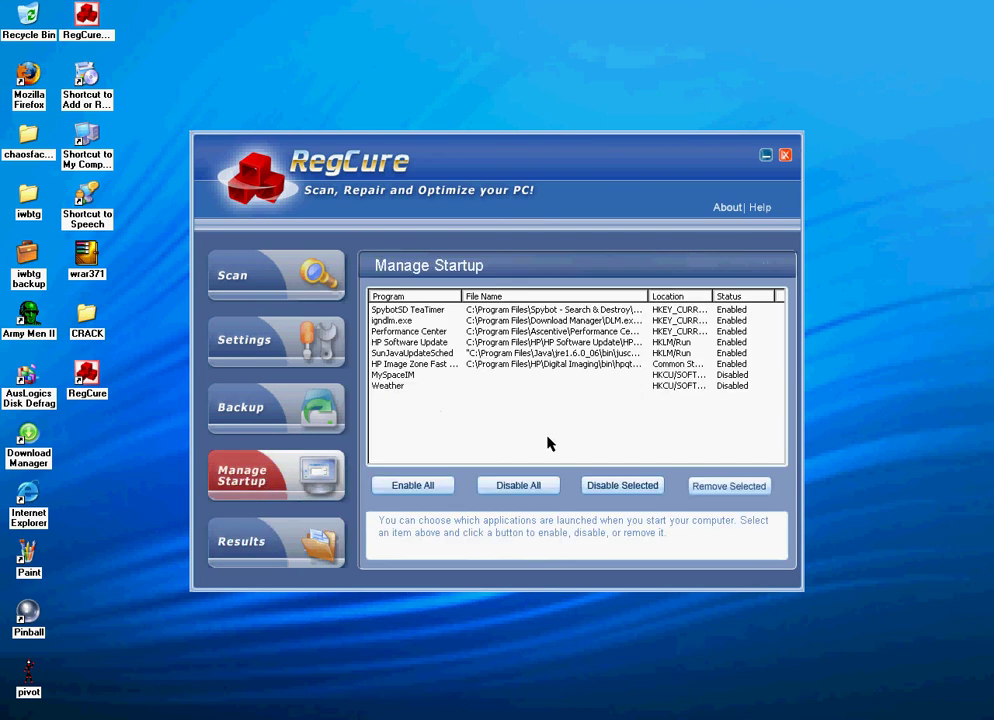
pyautogui.click(443, 365)
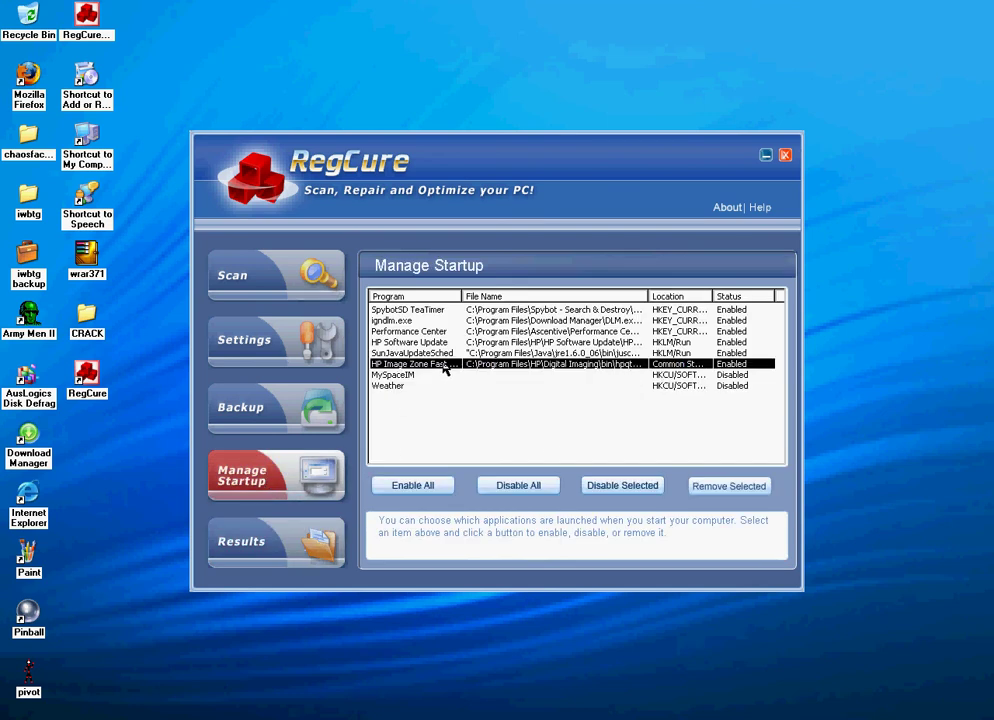
pyautogui.click(470, 332)
pyautogui.click(458, 320)
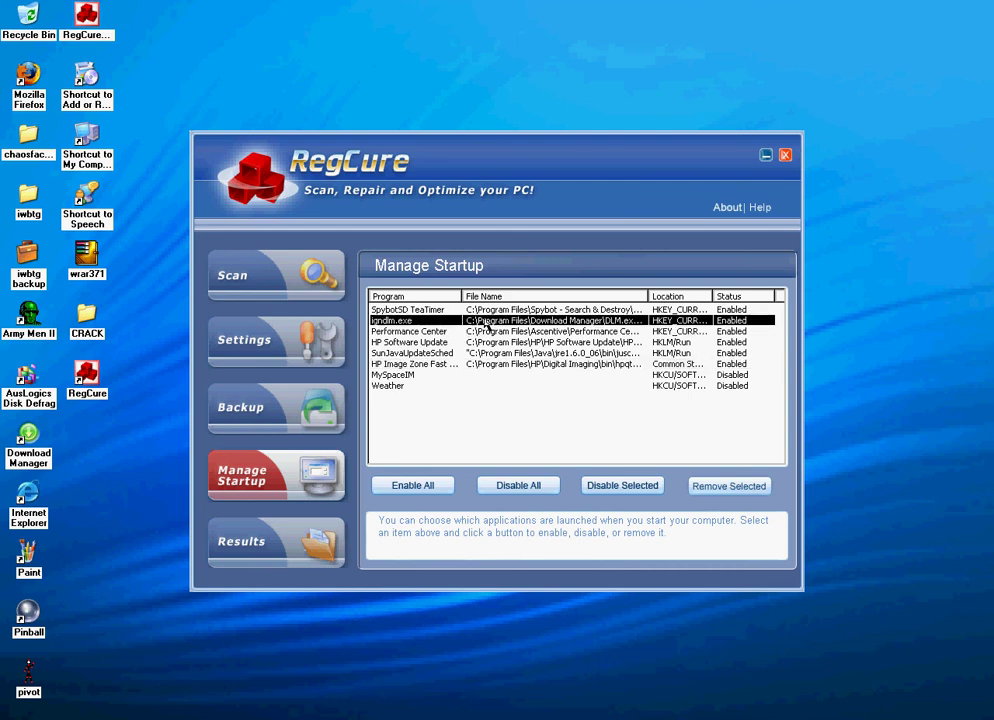
pyautogui.click(258, 404)
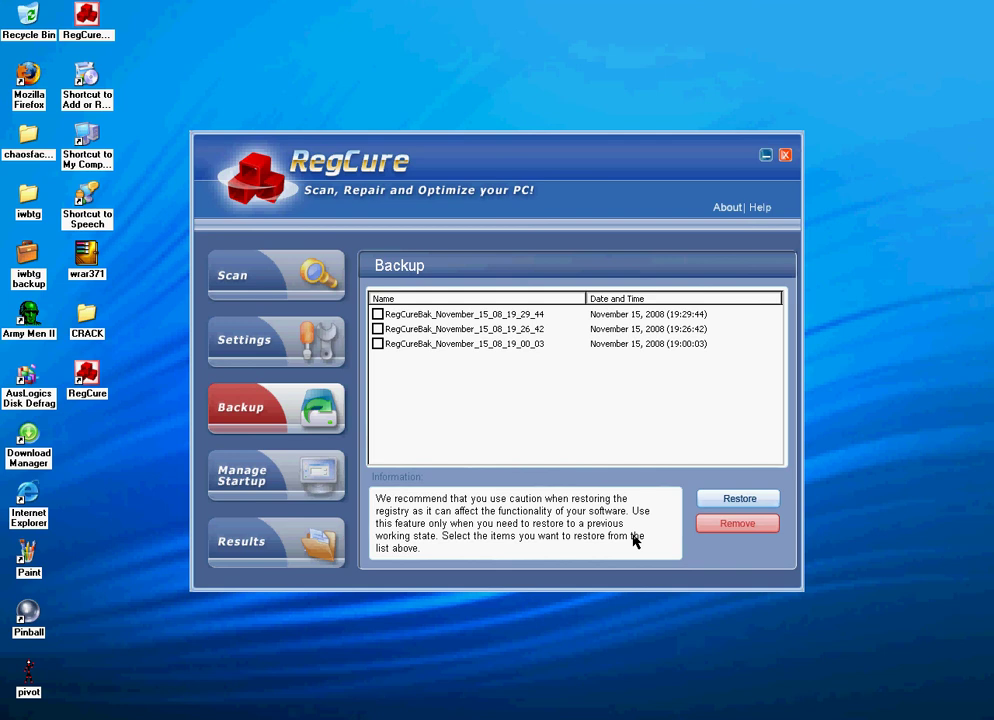
# - In Settings, enable 'Automatically repair items after scanning' and 'Shutdown RegCure after repair'
pyautogui.click(294, 337)
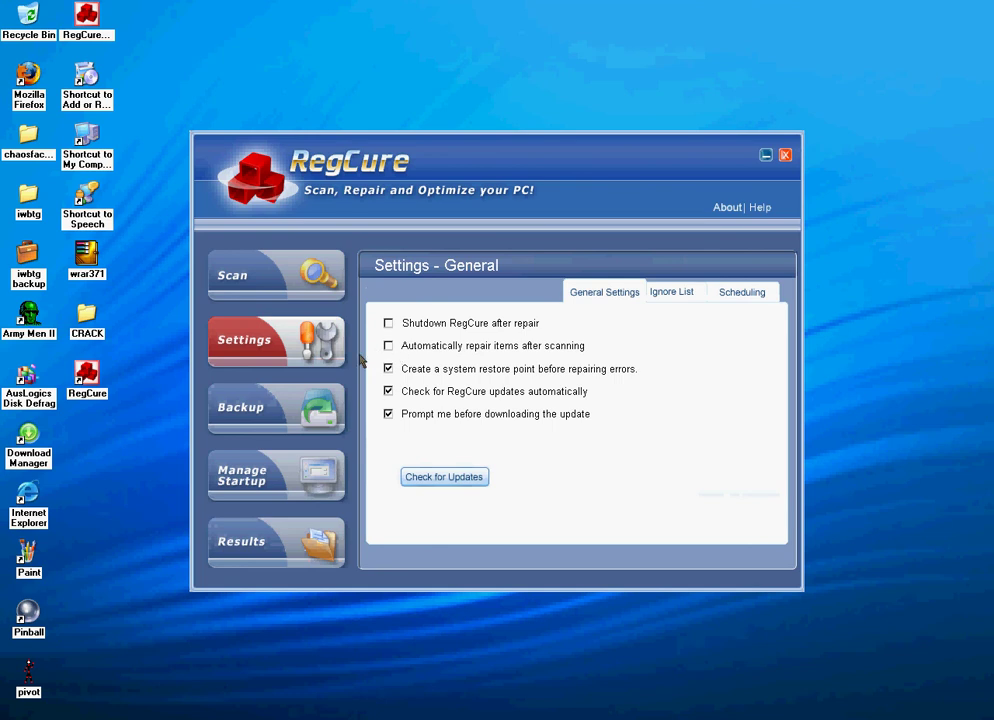
pyautogui.click(388, 346)
pyautogui.click(388, 324)
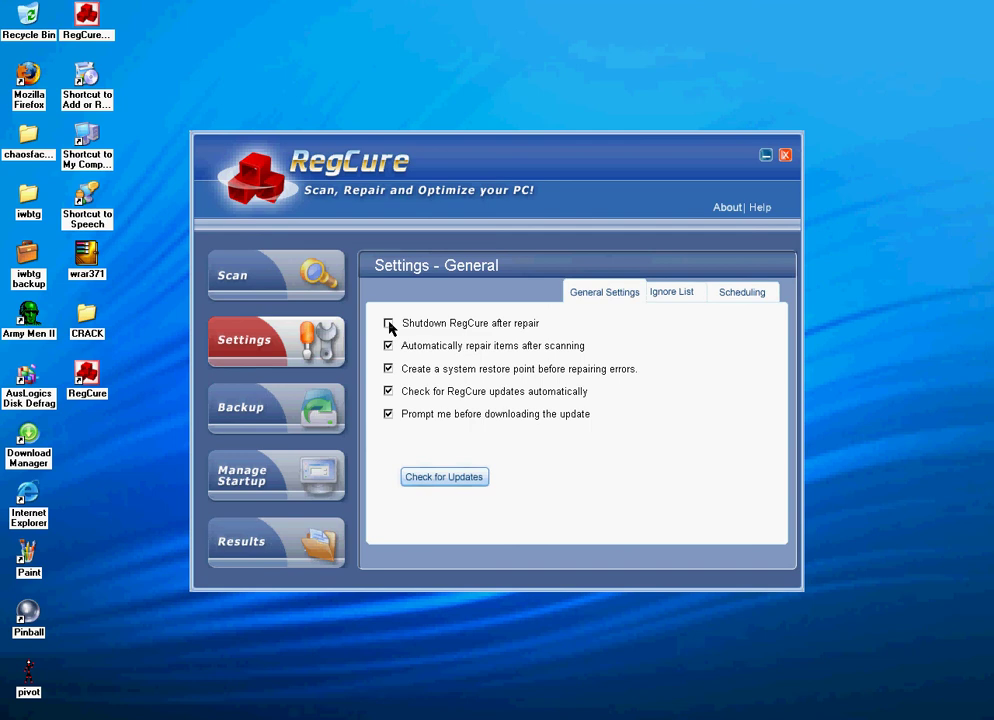
# - Look over the Ignore List and Scheduling tabs, return to Scan, and close RegCure
pyautogui.click(693, 295)
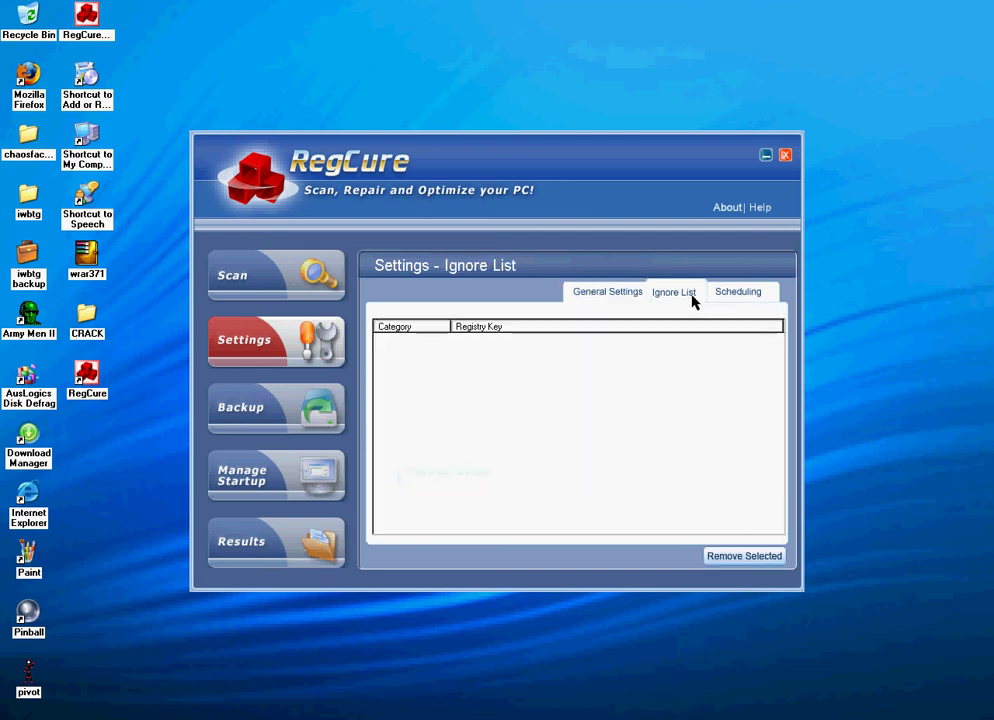
pyautogui.click(742, 300)
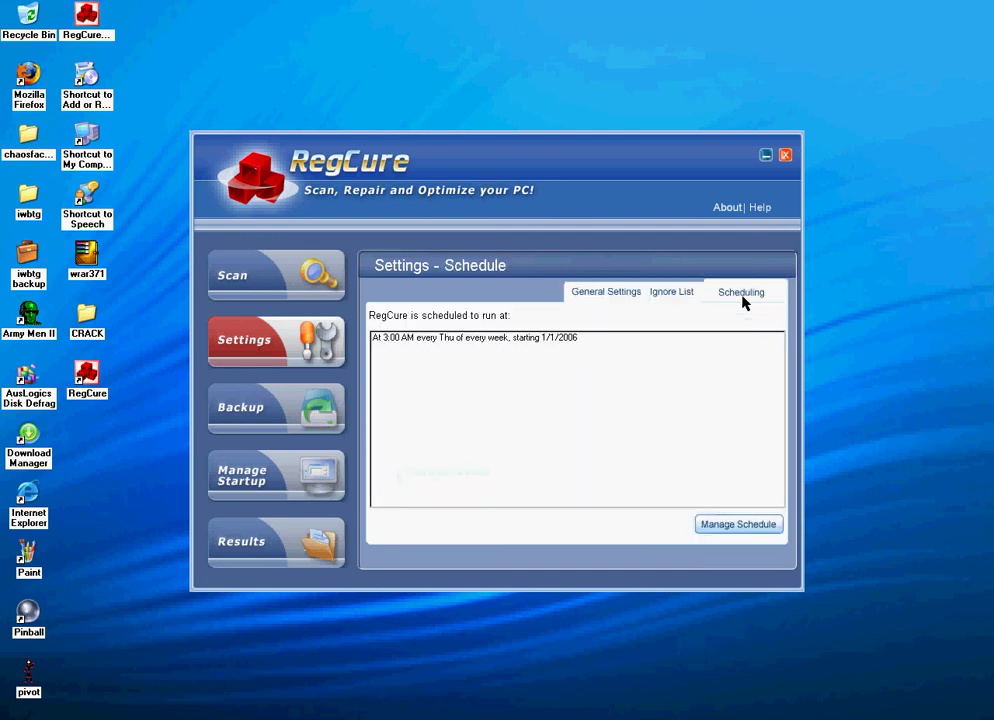
pyautogui.click(594, 296)
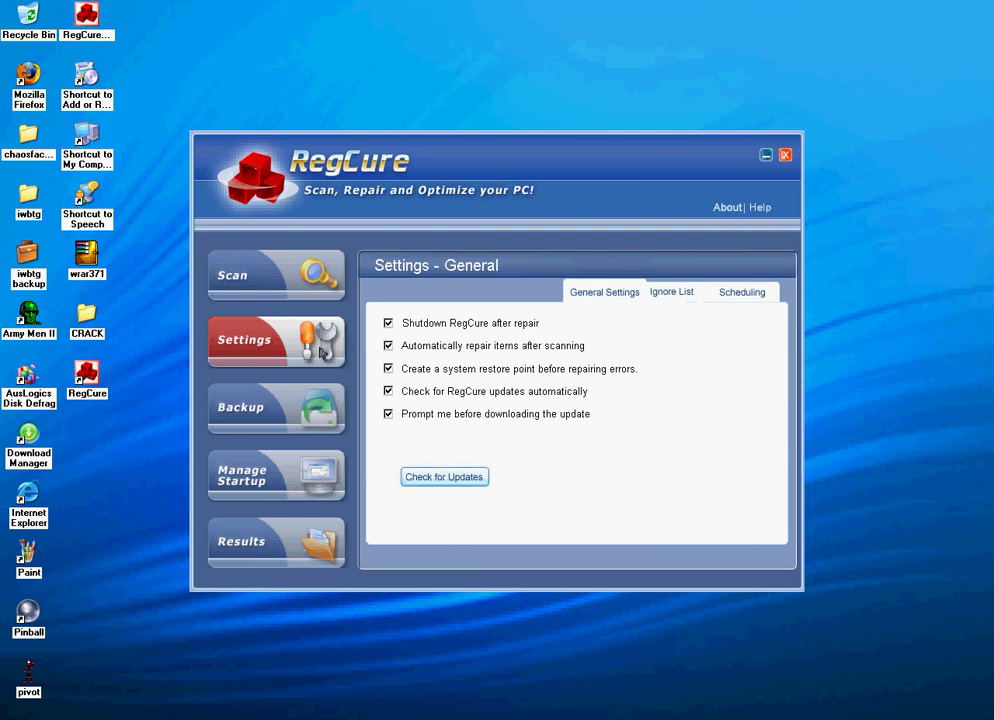
pyautogui.click(311, 280)
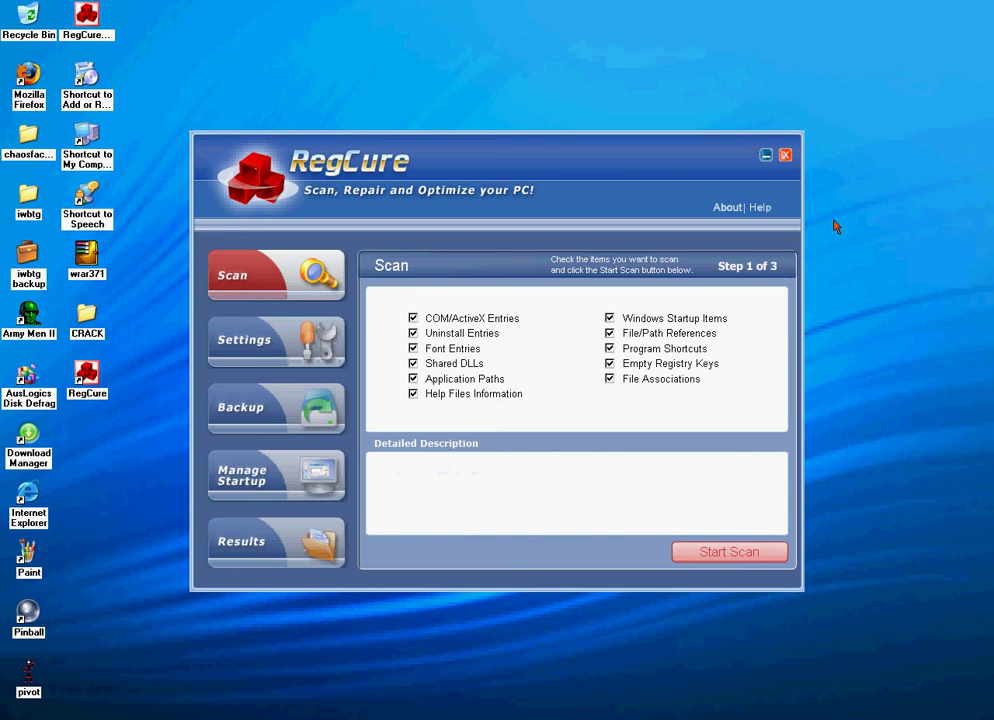
pyautogui.click(785, 155)
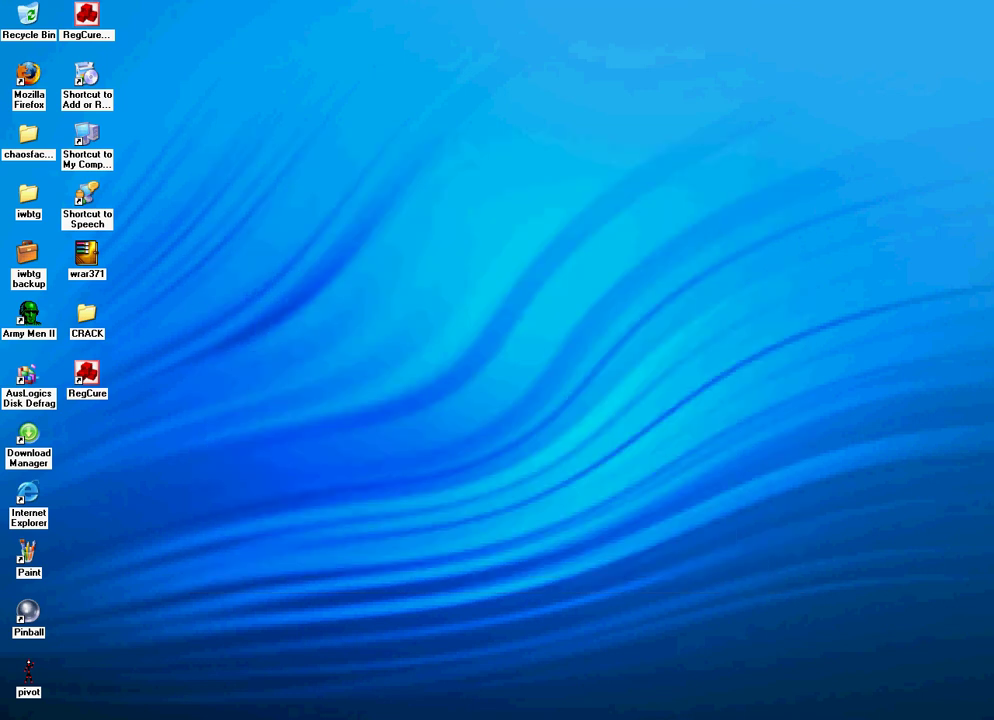